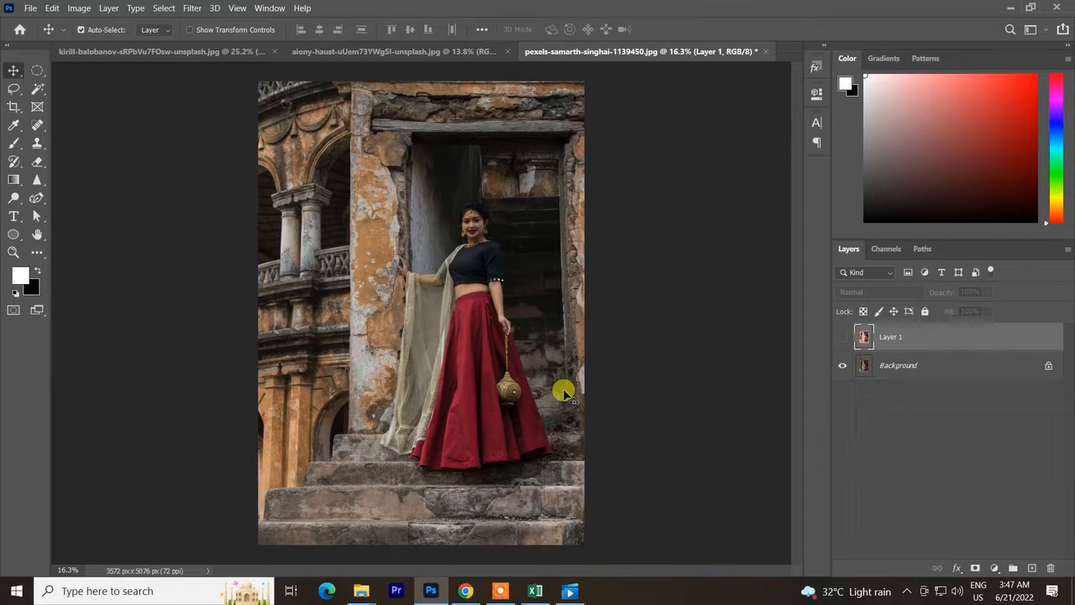
Show Layer 1, reduce its opacity to 66%, and toggle its visibility to compare it with the original photo.
{"action": "left_click", "coordinate": [843, 336]}
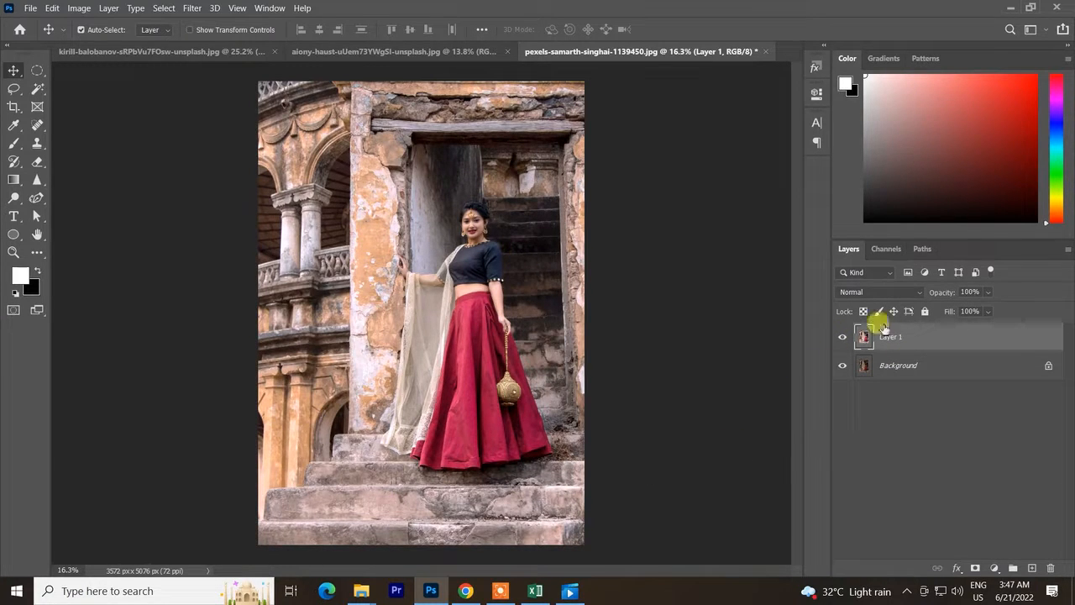
{"action": "left_click_drag", "start_coordinate": [946, 289], "coordinate": [916, 294]}
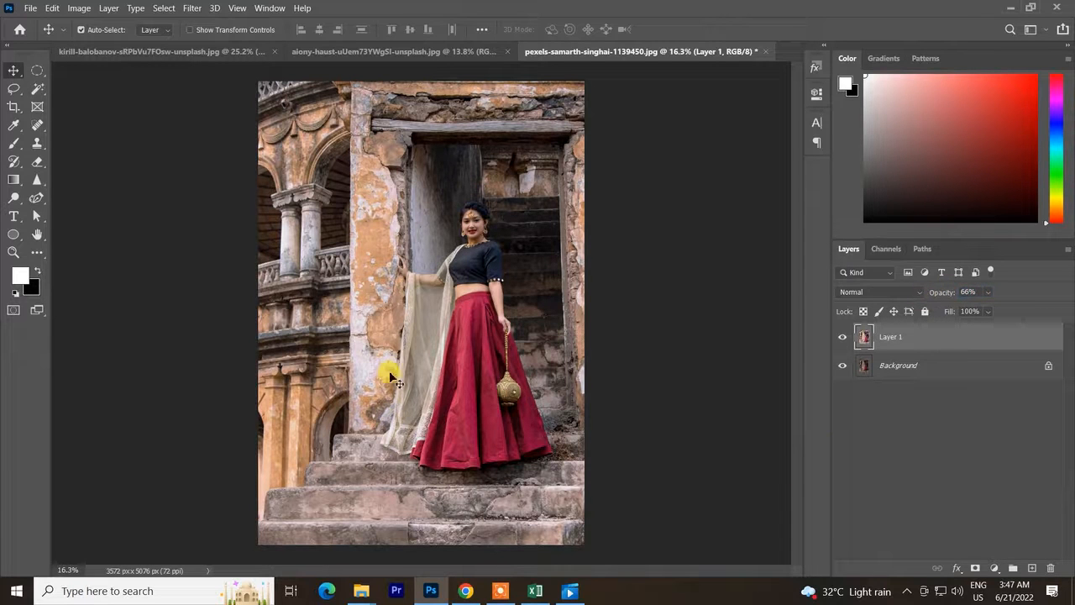
{"action": "left_click", "coordinate": [842, 337]}
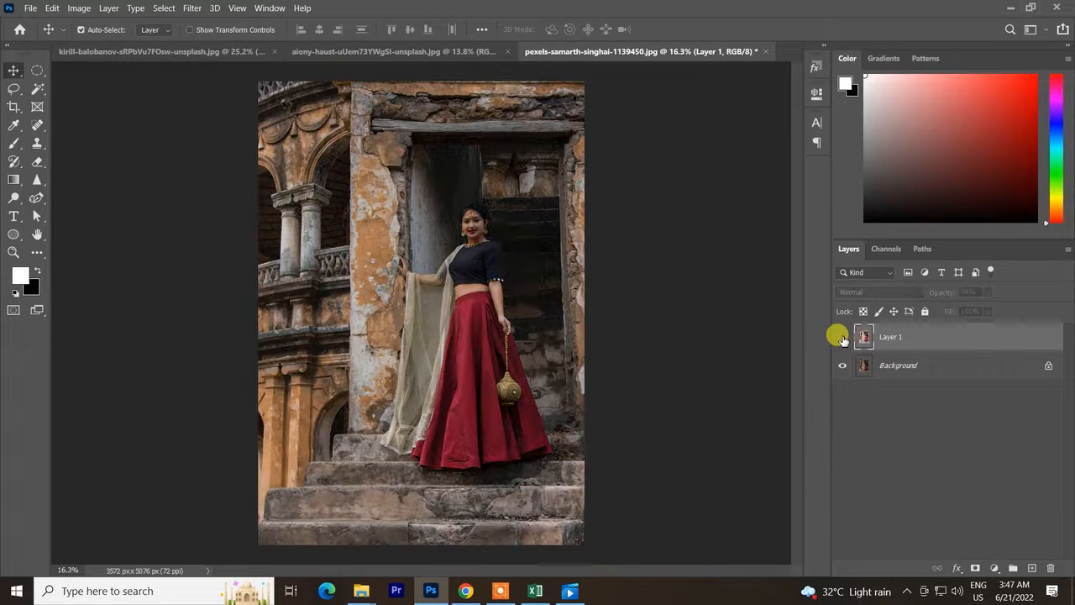
{"action": "left_click", "coordinate": [843, 337]}
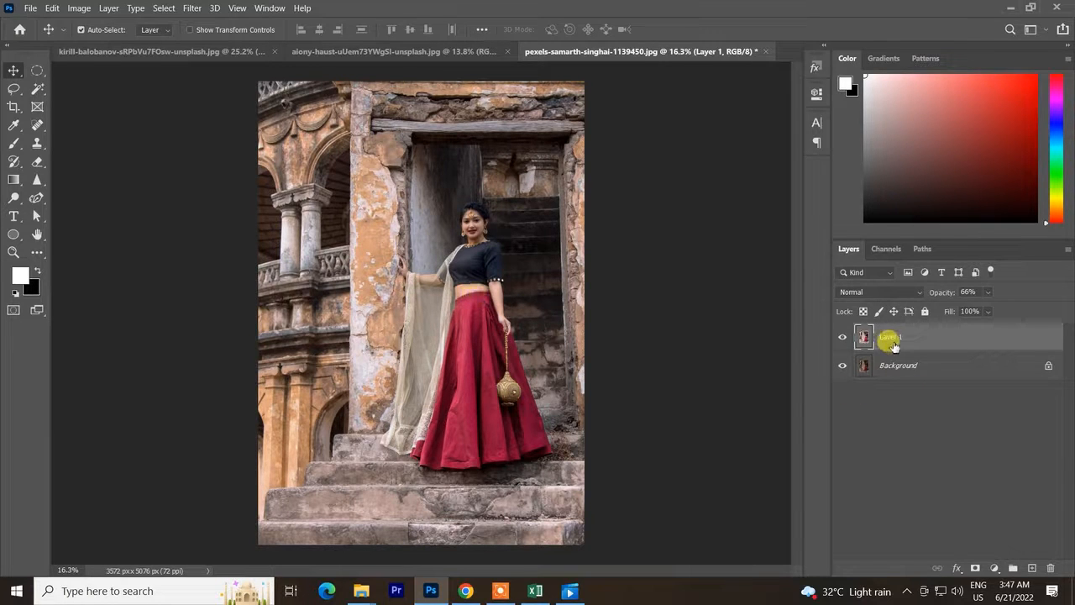
Delete Layer 1 and duplicate the Background layer as a new layer named "bright and contrast".
{"action": "key", "text": "Delete"}
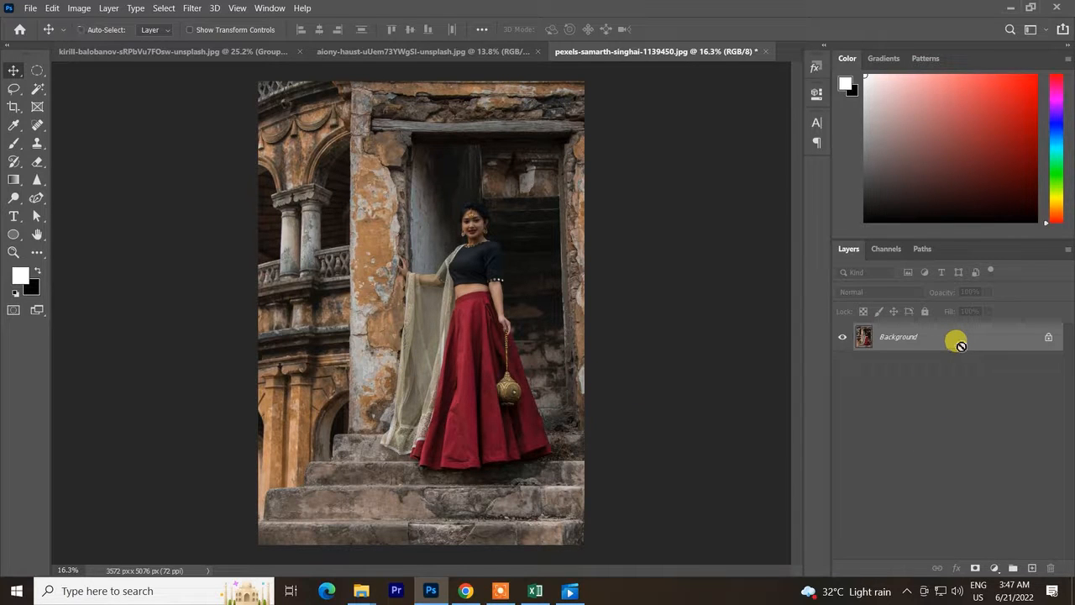
{"action": "key", "text": "ctrl+j"}
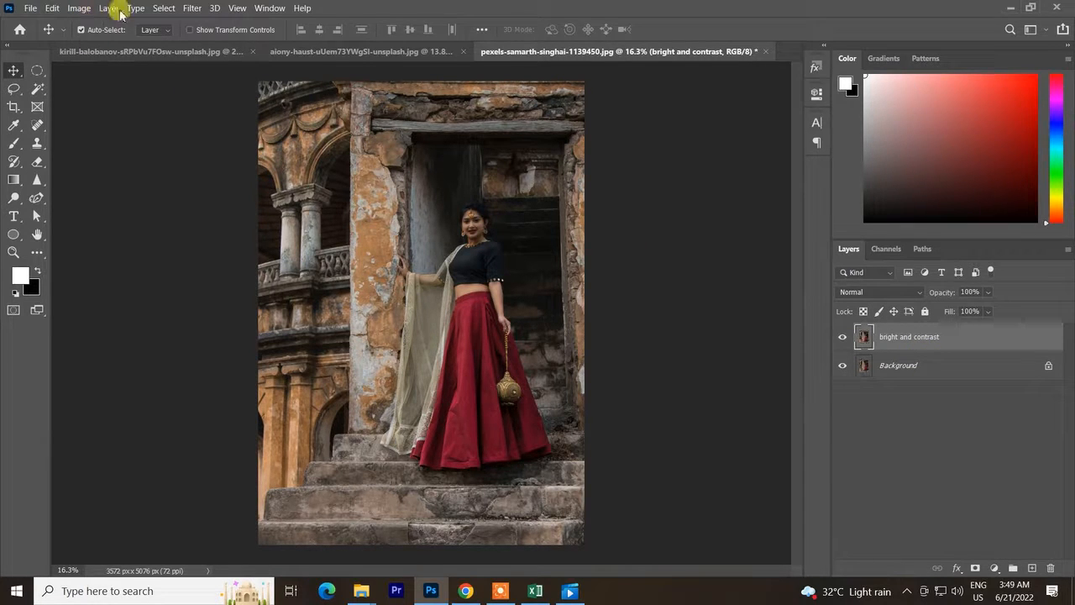
Open the Brightness/Contrast adjustment on the "bright and contrast" layer and try brightness 20 with contrast -3.
{"action": "left_click", "coordinate": [79, 8]}
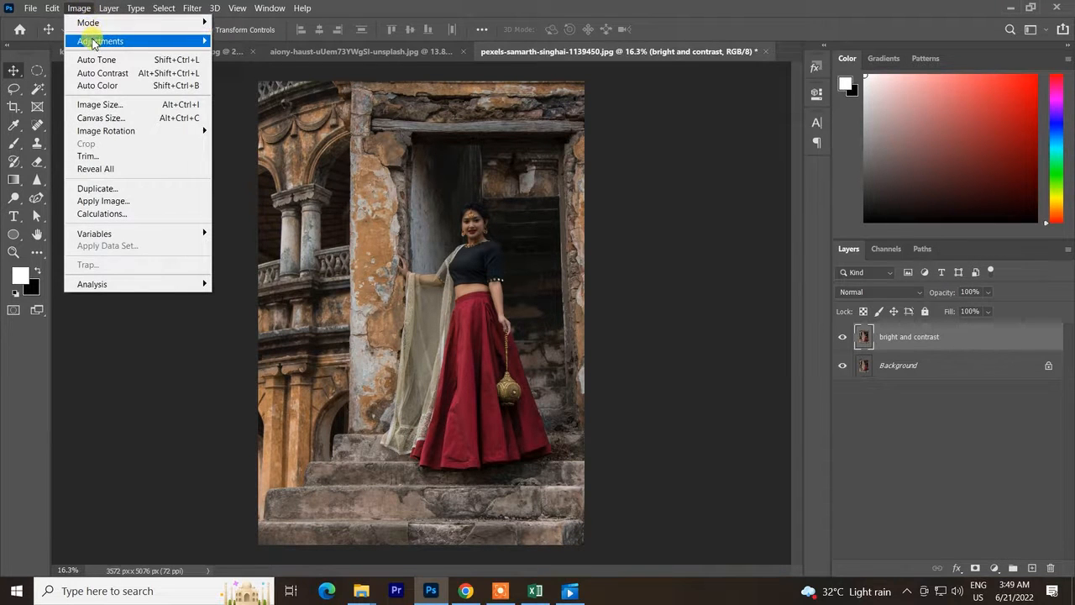
{"action": "mouse_move", "coordinate": [94, 44]}
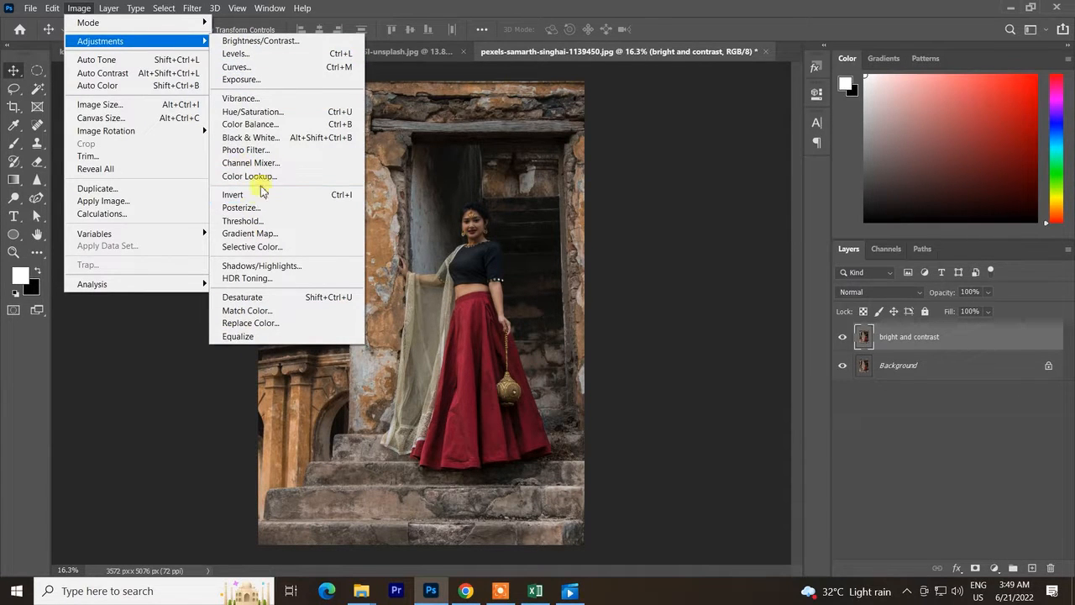
{"action": "left_click", "coordinate": [270, 42]}
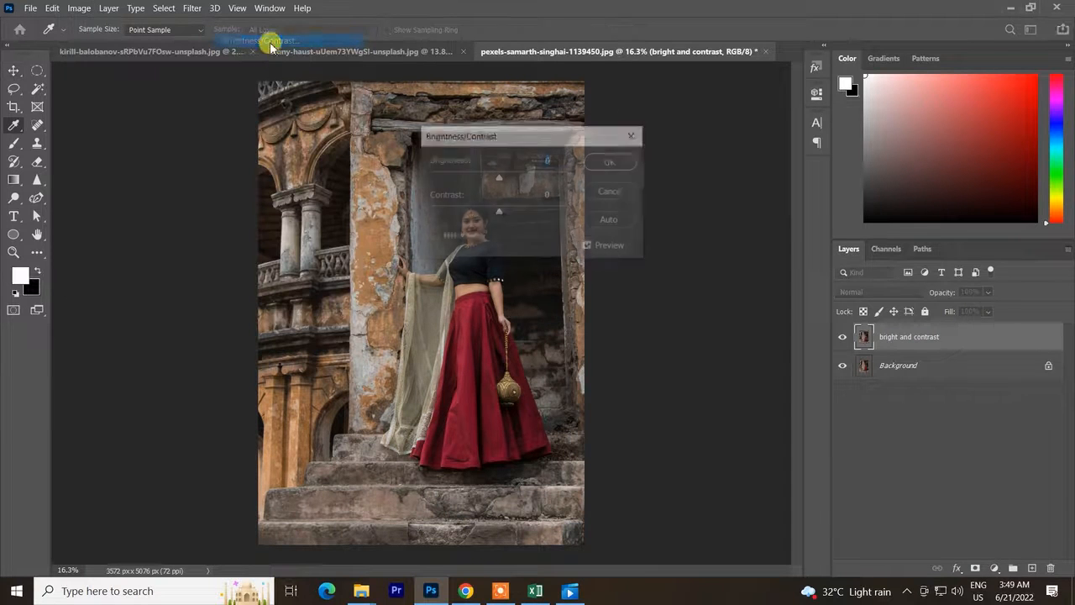
{"action": "left_click_drag", "start_coordinate": [549, 141], "coordinate": [716, 154]}
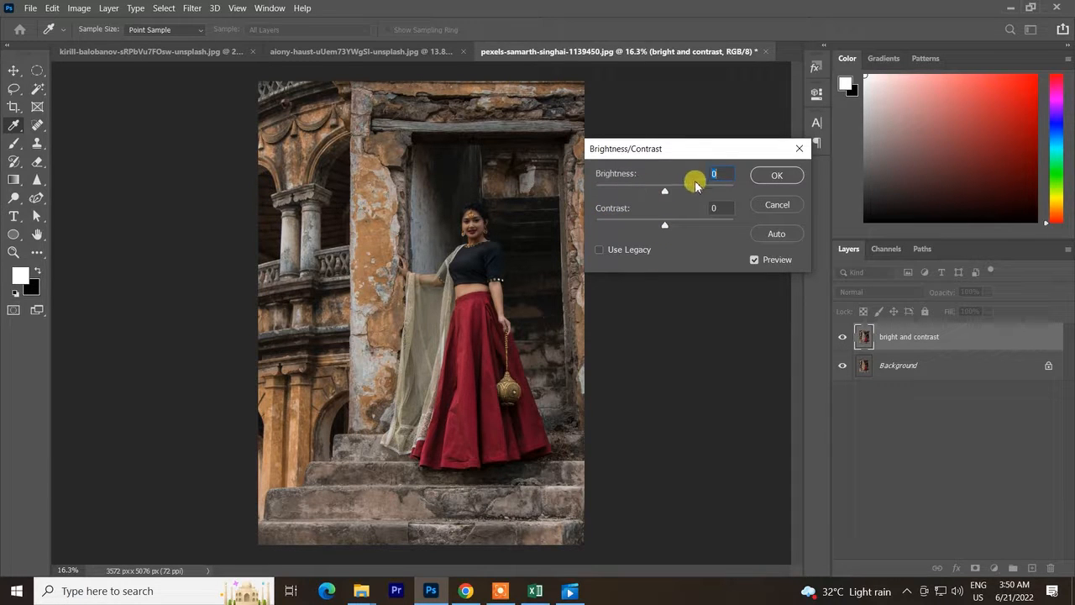
{"action": "mouse_move", "coordinate": [665, 193]}
{"action": "left_mouse_down"}
{"action": "mouse_move", "coordinate": [700, 195]}
{"action": "mouse_move", "coordinate": [677, 188]}
{"action": "left_mouse_up"}
{"action": "mouse_move", "coordinate": [664, 224]}
{"action": "left_mouse_down"}
{"action": "mouse_move", "coordinate": [727, 227]}
{"action": "mouse_move", "coordinate": [666, 227]}
{"action": "left_mouse_up"}
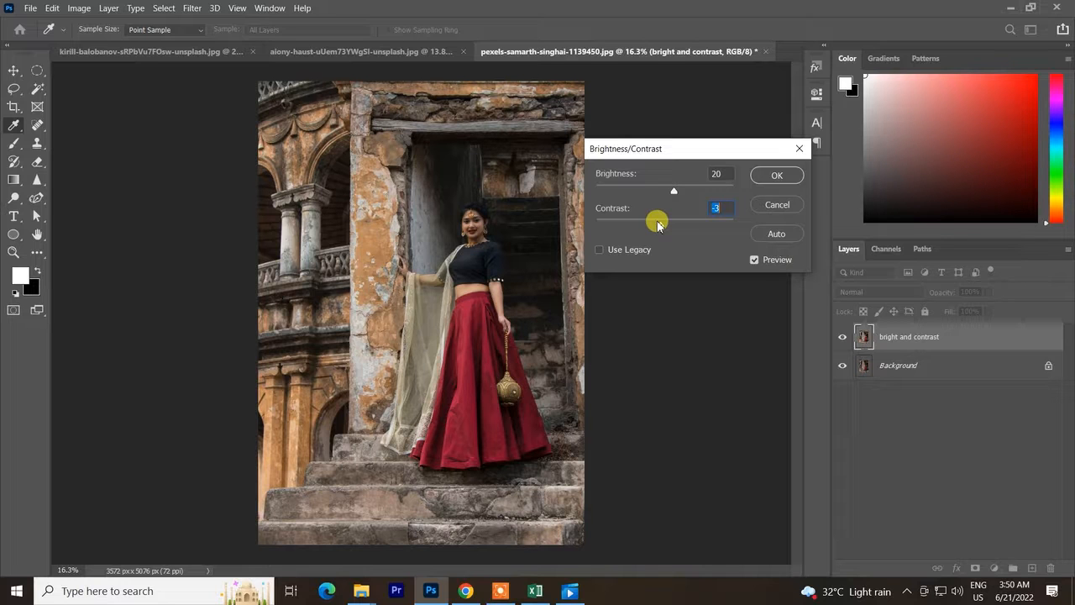
Try stronger and weaker brightness and contrast combinations, ending with brightness 40 and contrast 30.
{"action": "left_click_drag", "start_coordinate": [660, 223], "coordinate": [710, 241]}
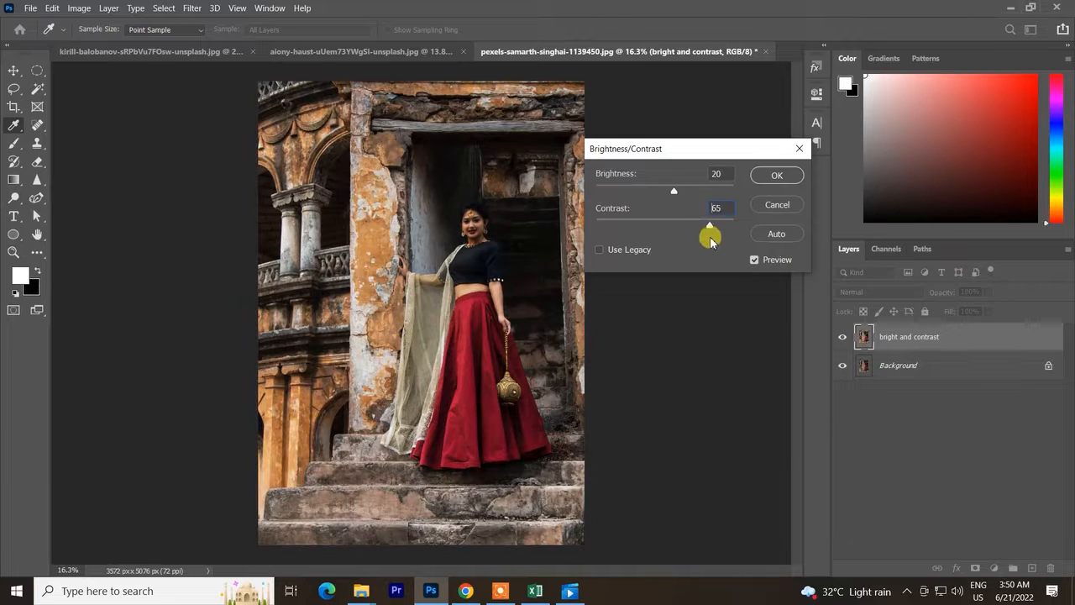
{"action": "key", "text": "ctrl+z"}
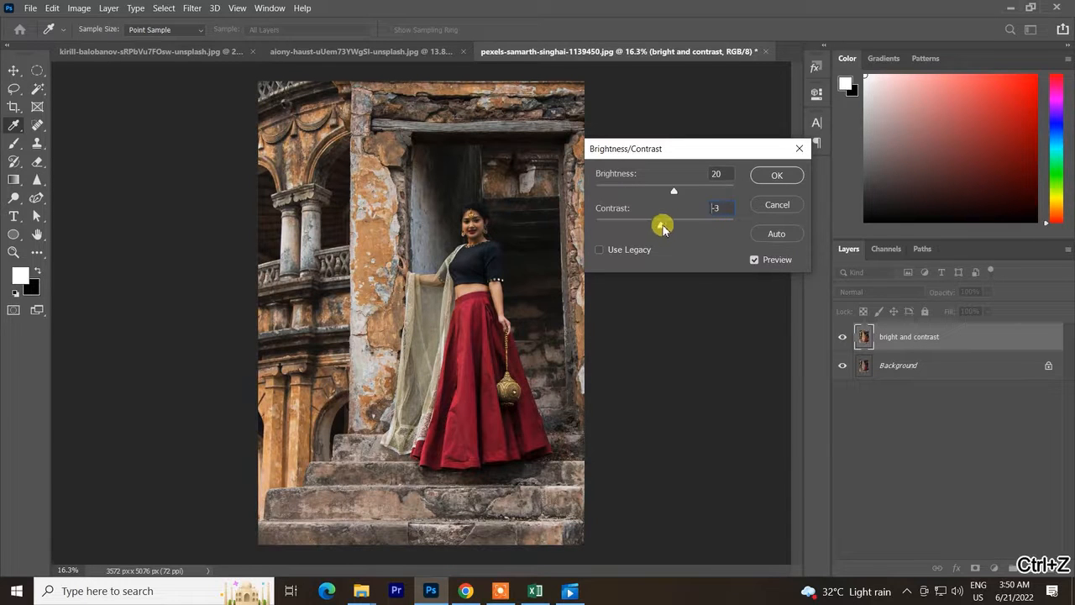
{"action": "mouse_move", "coordinate": [676, 190]}
{"action": "left_mouse_down"}
{"action": "mouse_move", "coordinate": [689, 189]}
{"action": "mouse_move", "coordinate": [678, 186]}
{"action": "left_mouse_up"}
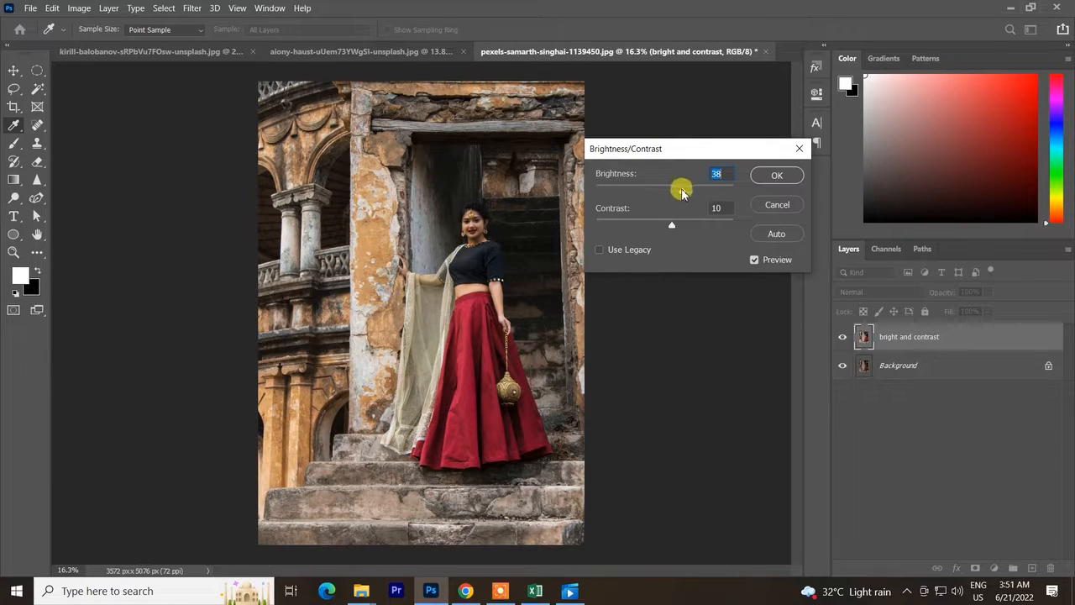
{"action": "left_click_drag", "start_coordinate": [685, 193], "coordinate": [599, 207]}
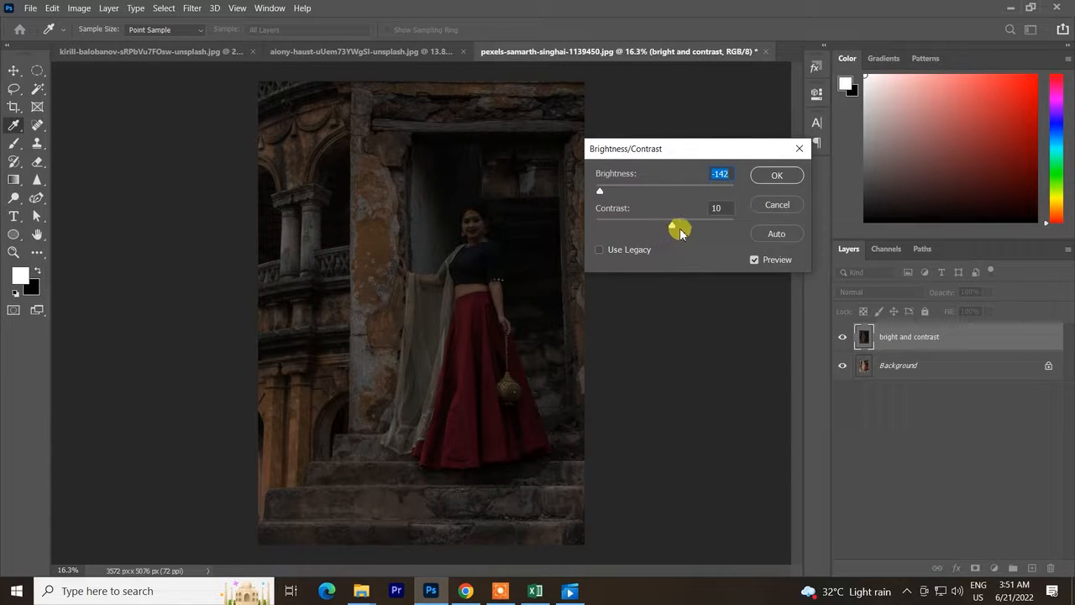
{"action": "left_click_drag", "start_coordinate": [636, 190], "coordinate": [687, 234]}
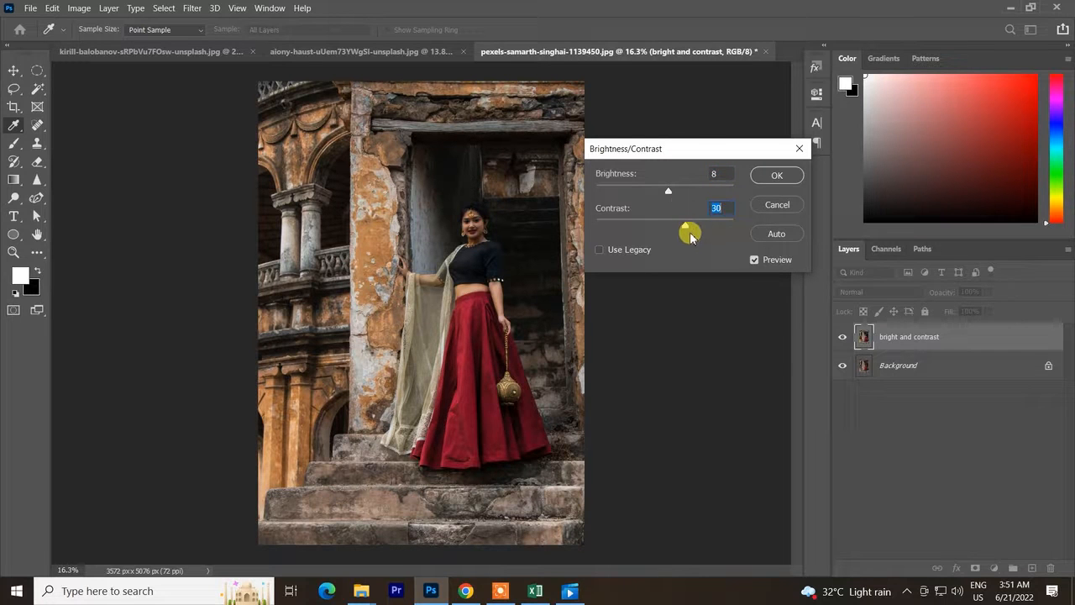
{"action": "left_click_drag", "start_coordinate": [667, 189], "coordinate": [684, 189]}
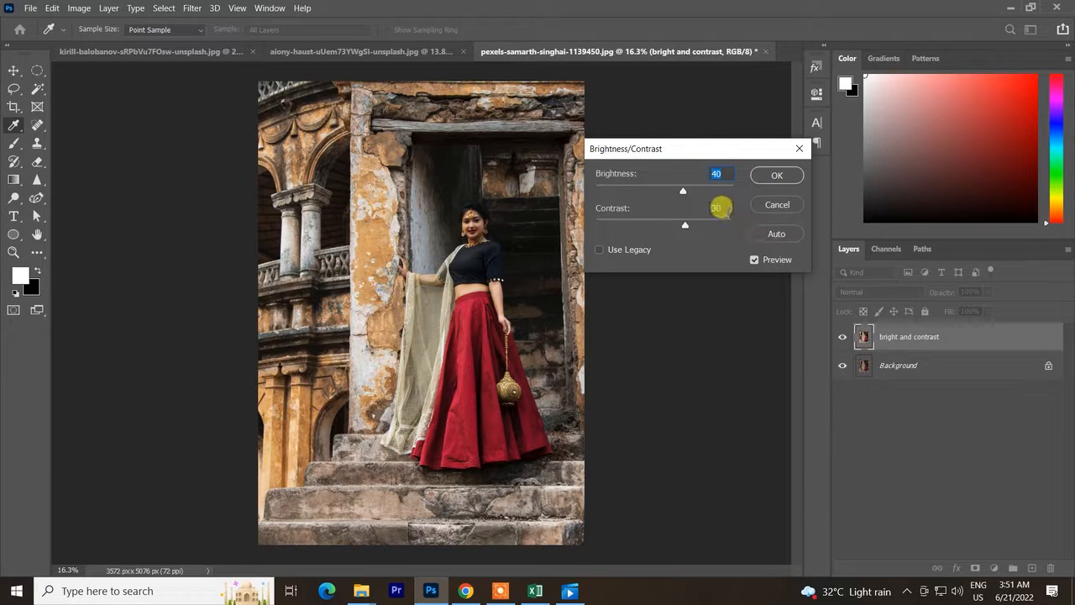
Reset both the brightness and the contrast to 0.
{"action": "type", "text": "0"}
{"action": "key", "text": "Tab"}
{"action": "type", "text": "0"}
Compare brightness 40 and contrast 30 with Use Legacy on and off, ending with Use Legacy enabled.
{"action": "left_click", "coordinate": [600, 250]}
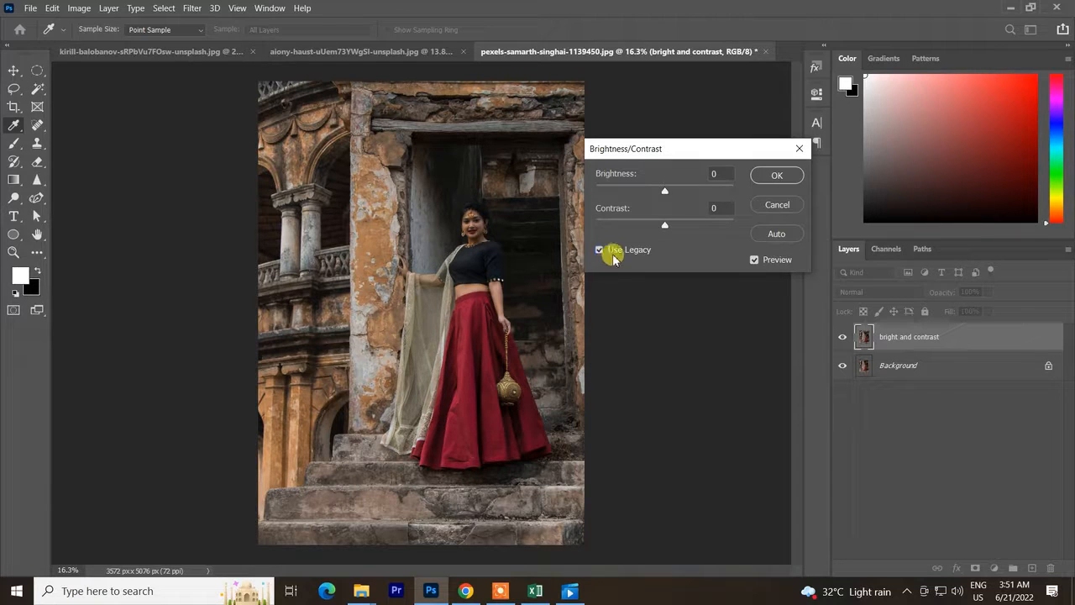
{"action": "left_click", "coordinate": [711, 173]}
{"action": "type", "text": "40"}
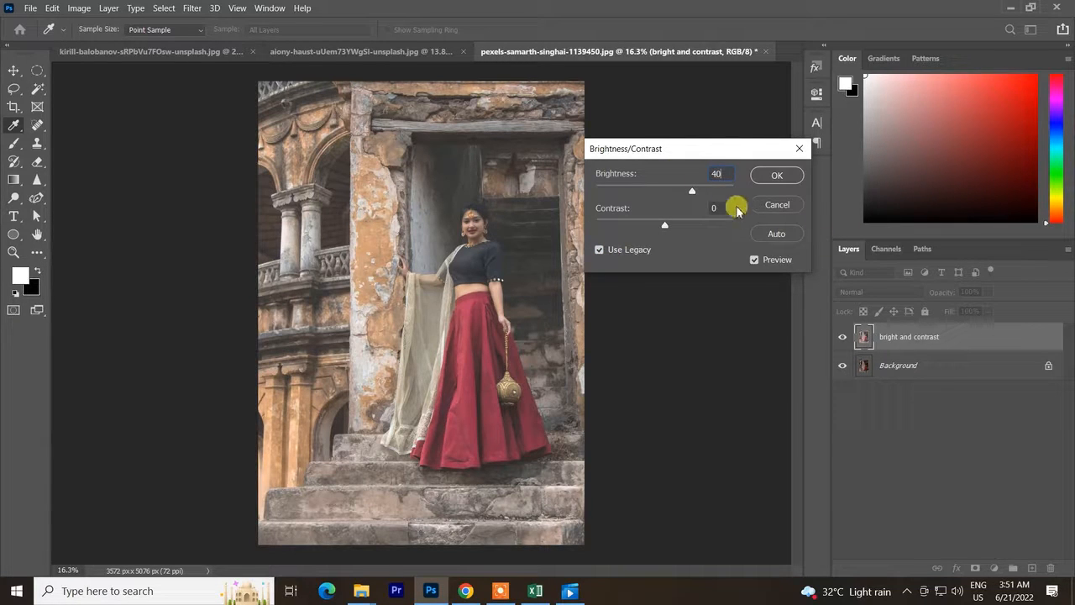
{"action": "type", "text": "30"}
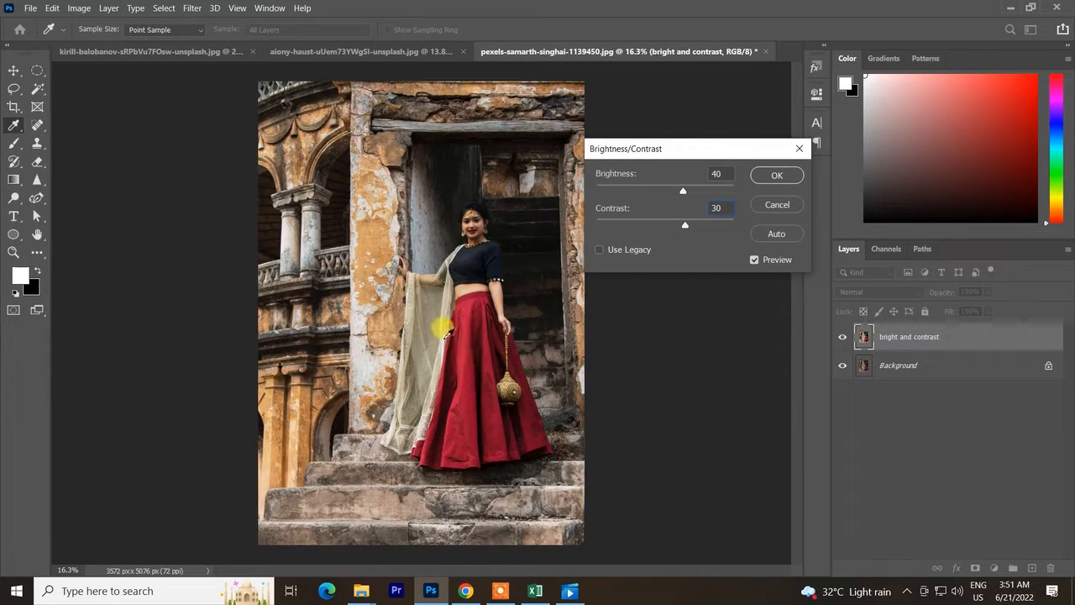
{"action": "left_click", "coordinate": [599, 249]}
{"action": "left_click_drag", "start_coordinate": [722, 173], "coordinate": [665, 209]}
{"action": "type", "text": "40"}
{"action": "type", "text": "30"}
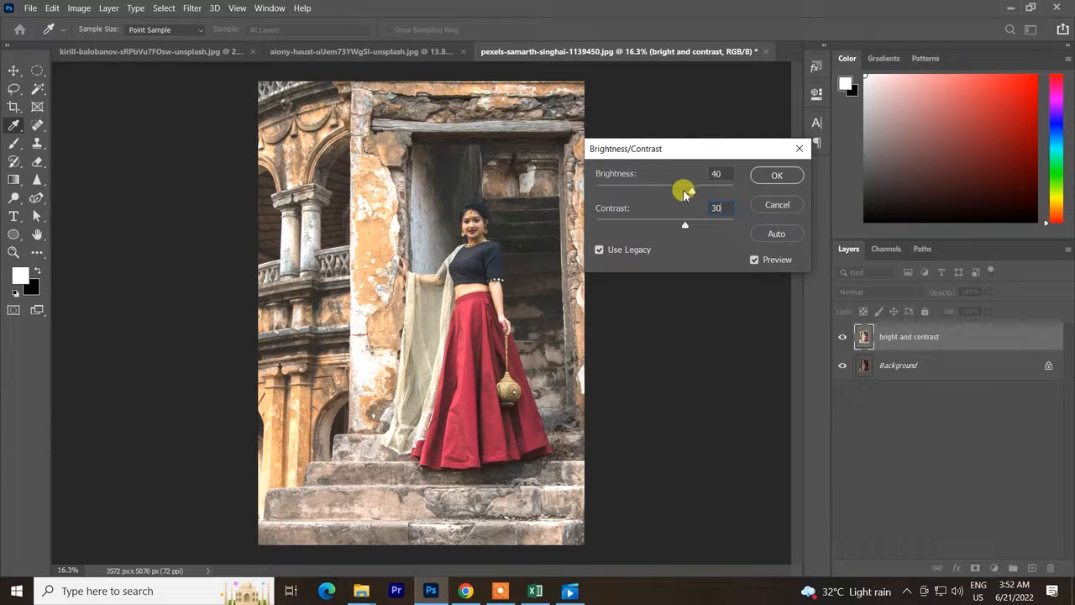
Raise the legacy brightness to 100, try contrast -20 and 10, and end with contrast 0.
{"action": "left_click_drag", "start_coordinate": [692, 191], "coordinate": [751, 178]}
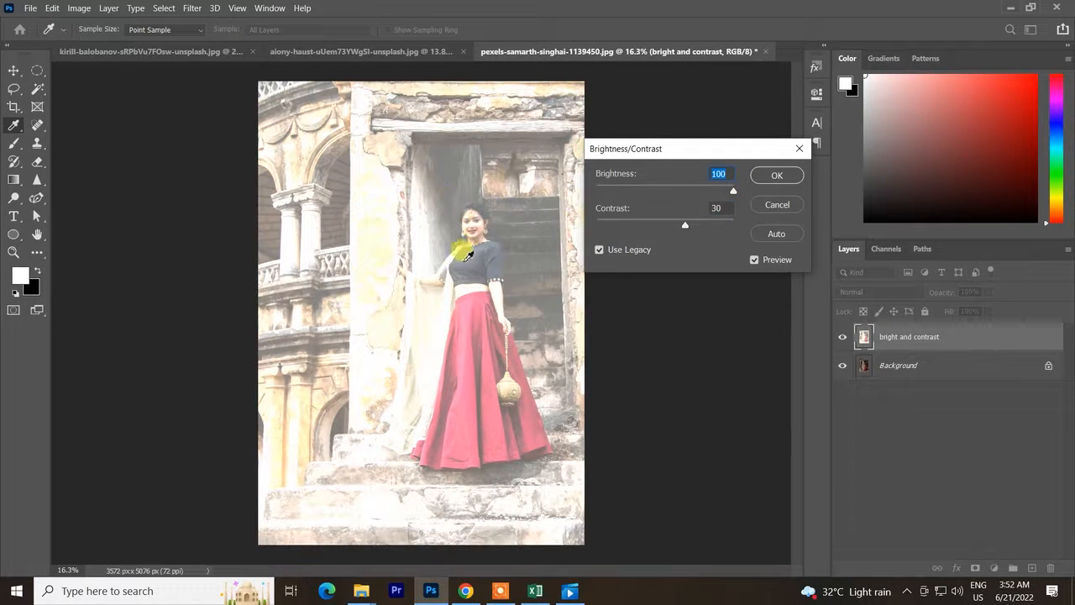
{"action": "left_click_drag", "start_coordinate": [679, 223], "coordinate": [653, 222]}
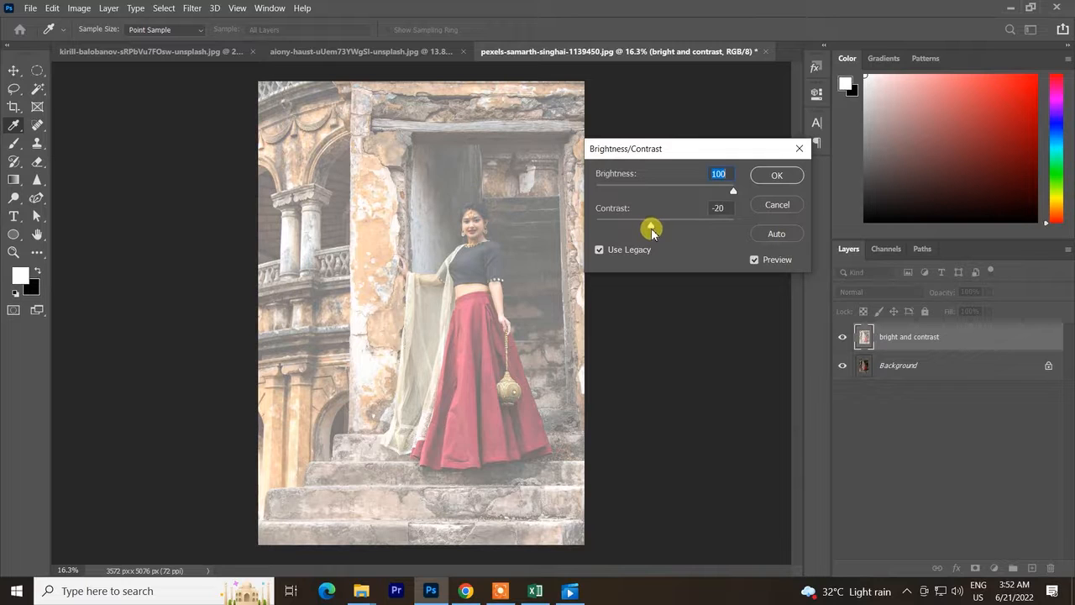
{"action": "type", "text": "10"}
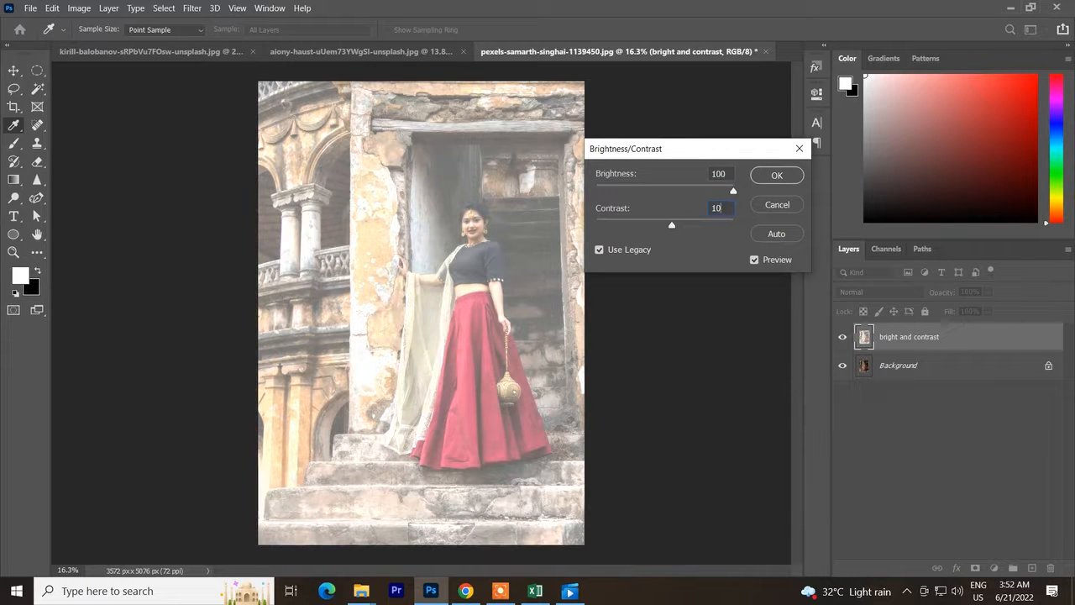
{"action": "left_click_drag", "start_coordinate": [722, 206], "coordinate": [700, 209]}
{"action": "type", "text": "0"}
{"action": "double_click", "coordinate": [711, 210]}
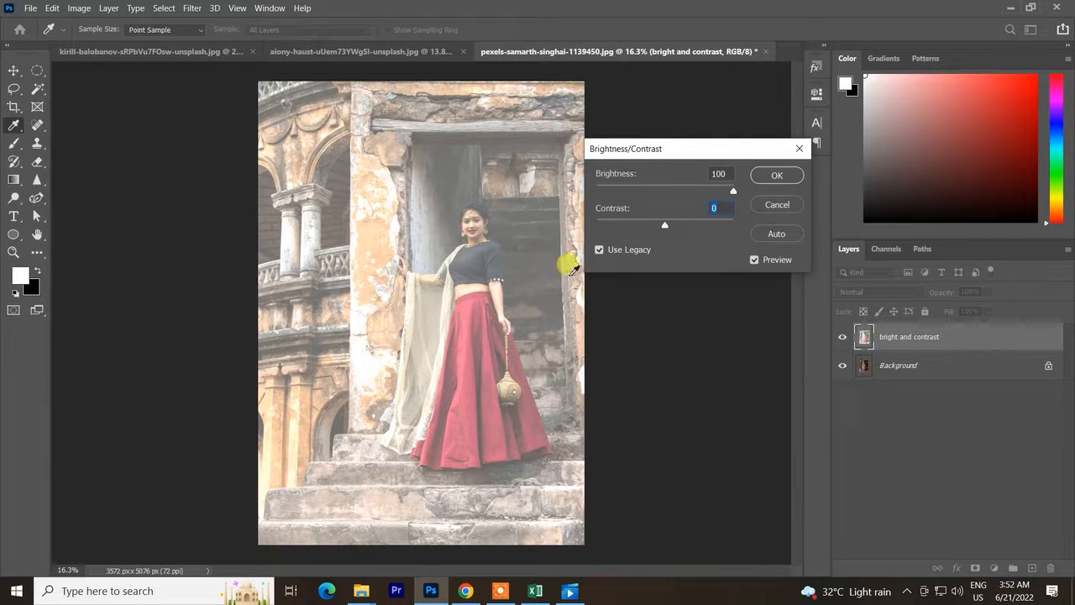
Compare brightness 100 at contrast 0 with Use Legacy disabled and enabled again.
{"action": "left_click", "coordinate": [598, 251]}
{"action": "left_click_drag", "start_coordinate": [713, 173], "coordinate": [690, 176]}
{"action": "type", "text": "100"}
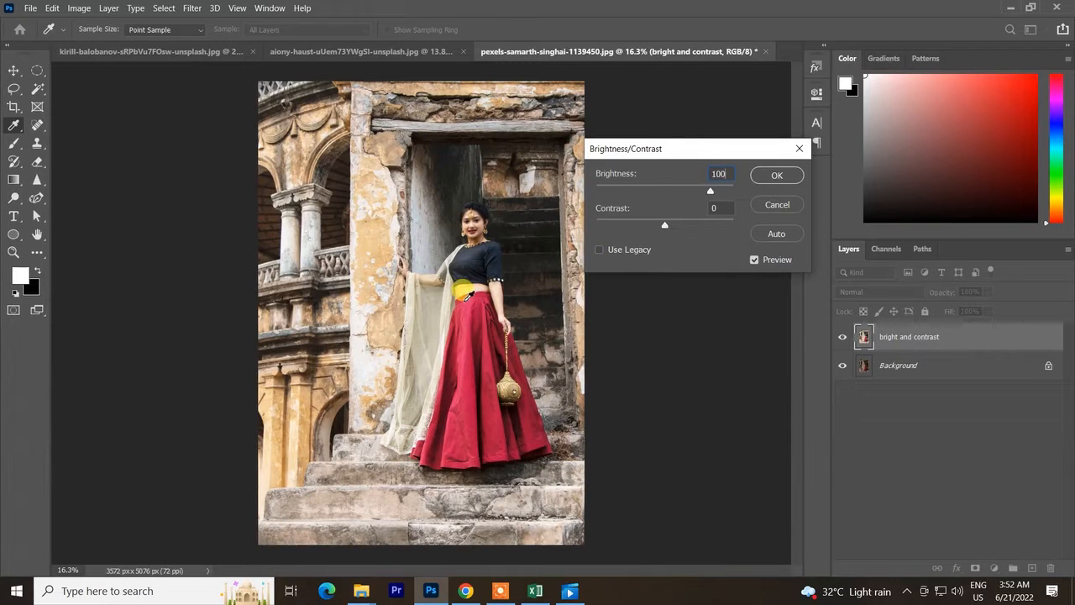
{"action": "left_click", "coordinate": [599, 249]}
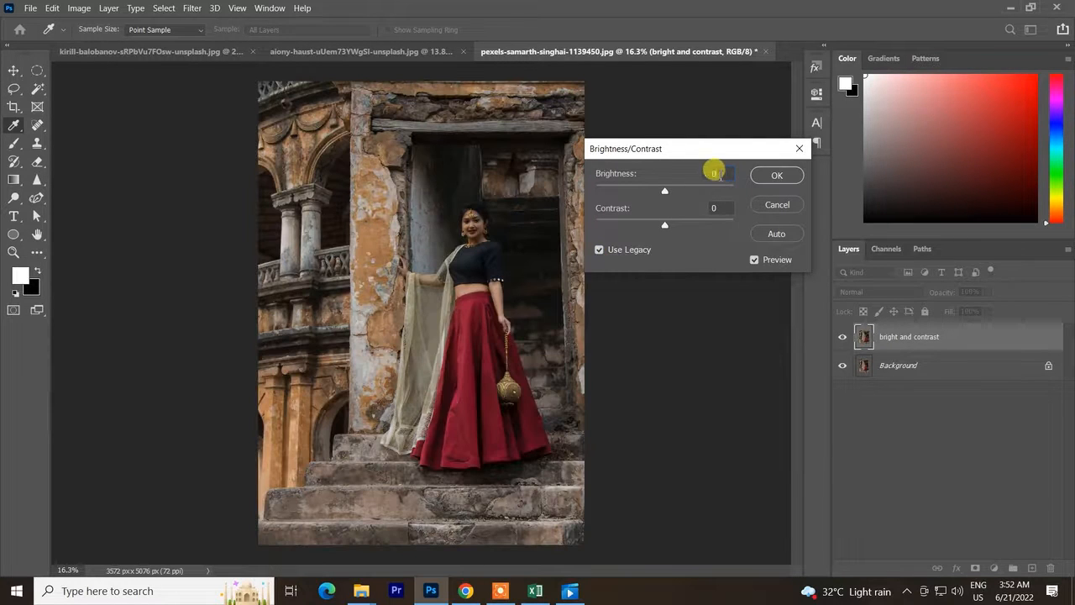
{"action": "type", "text": "100"}
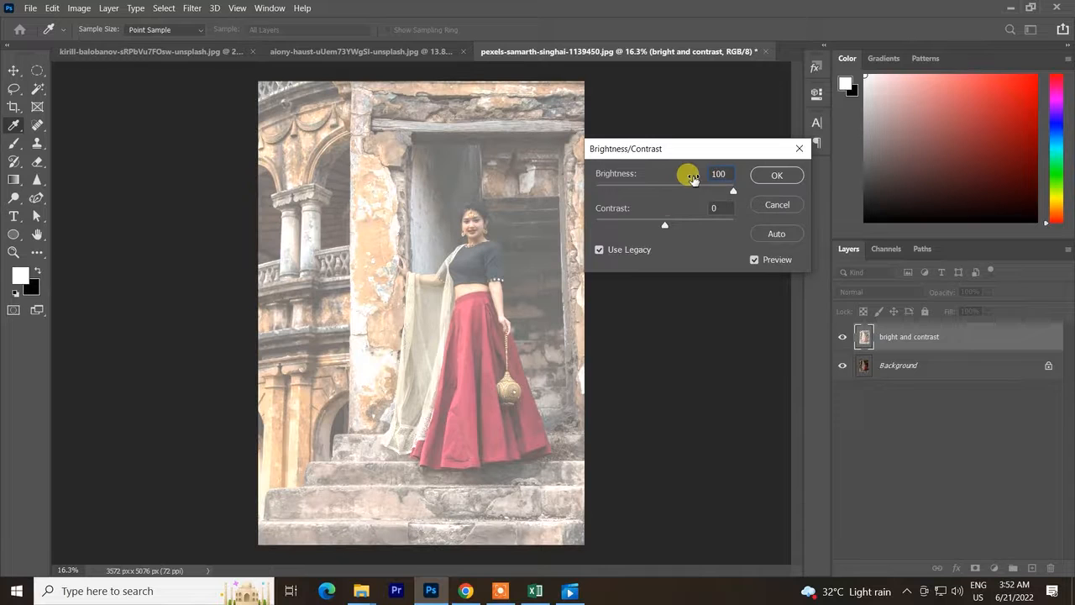
Turn off Use Legacy and accept the Brightness/Contrast adjustment with both values at 0.
{"action": "left_click", "coordinate": [599, 250]}
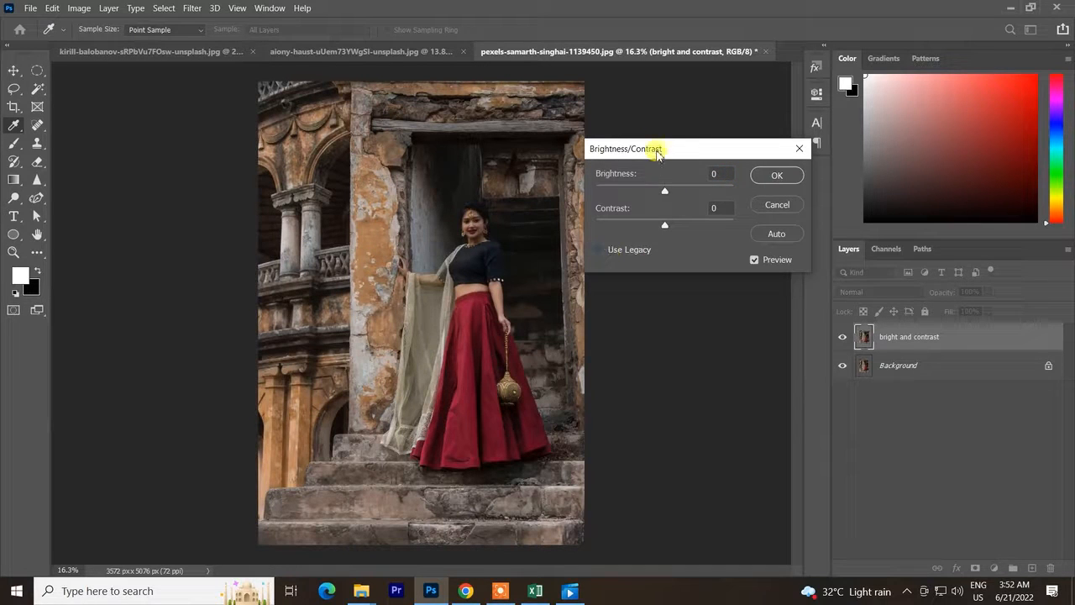
{"action": "left_click_drag", "start_coordinate": [641, 149], "coordinate": [647, 100]}
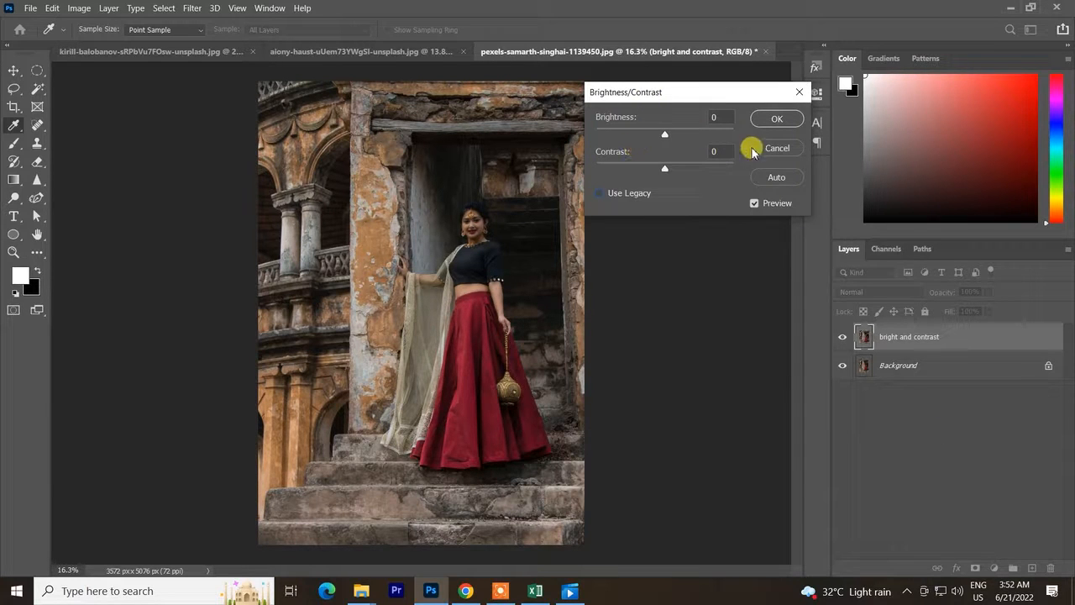
{"action": "left_click", "coordinate": [777, 118]}
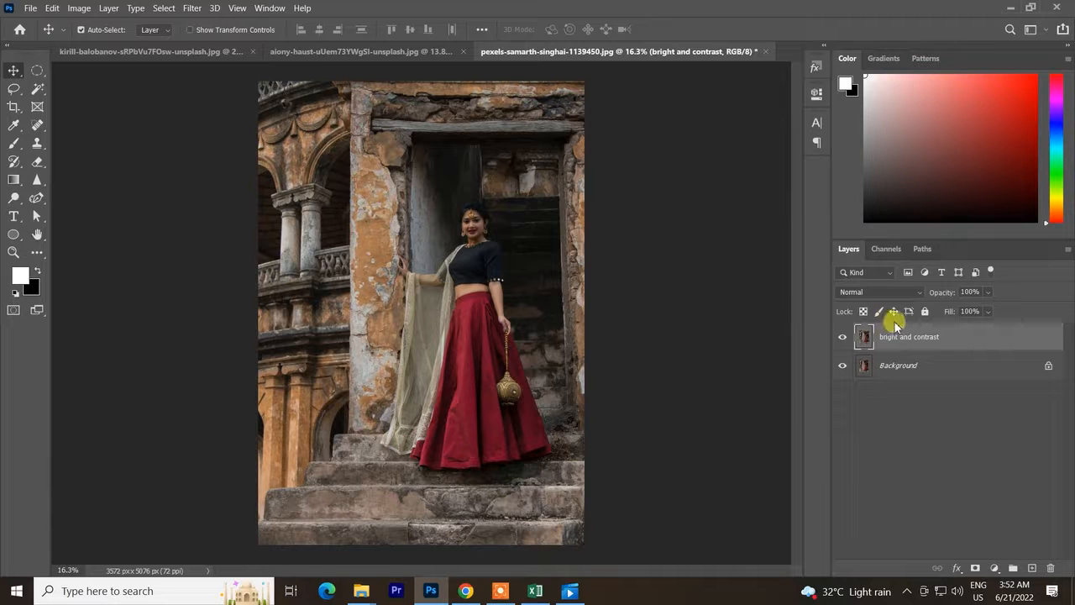
Open the Levels adjustment for the bright and contrast layer and move its dialog clear of the photo.
{"action": "left_click", "coordinate": [86, 8]}
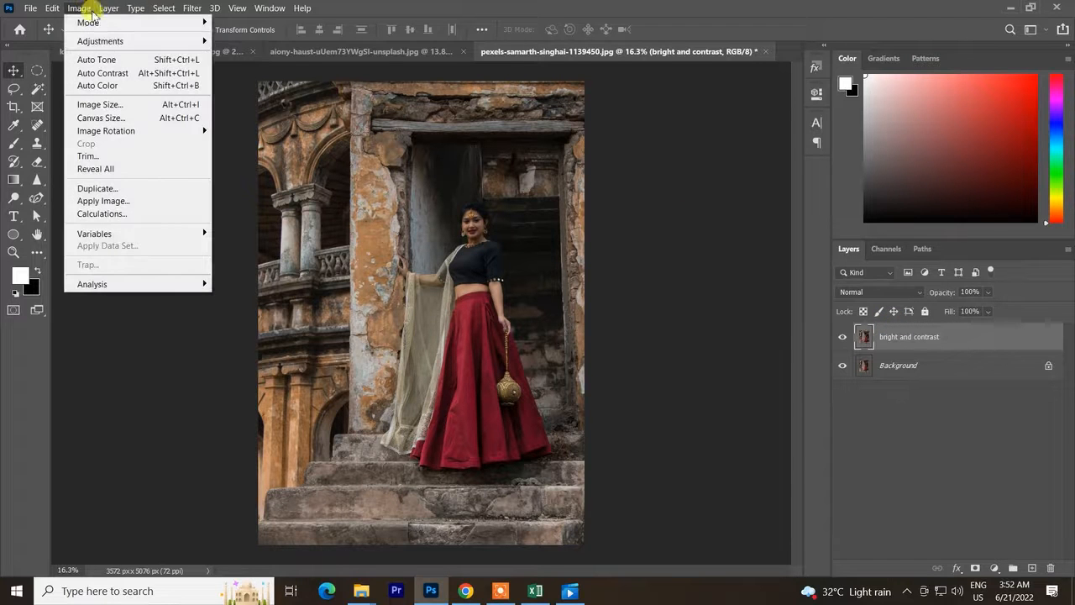
{"action": "mouse_move", "coordinate": [106, 41]}
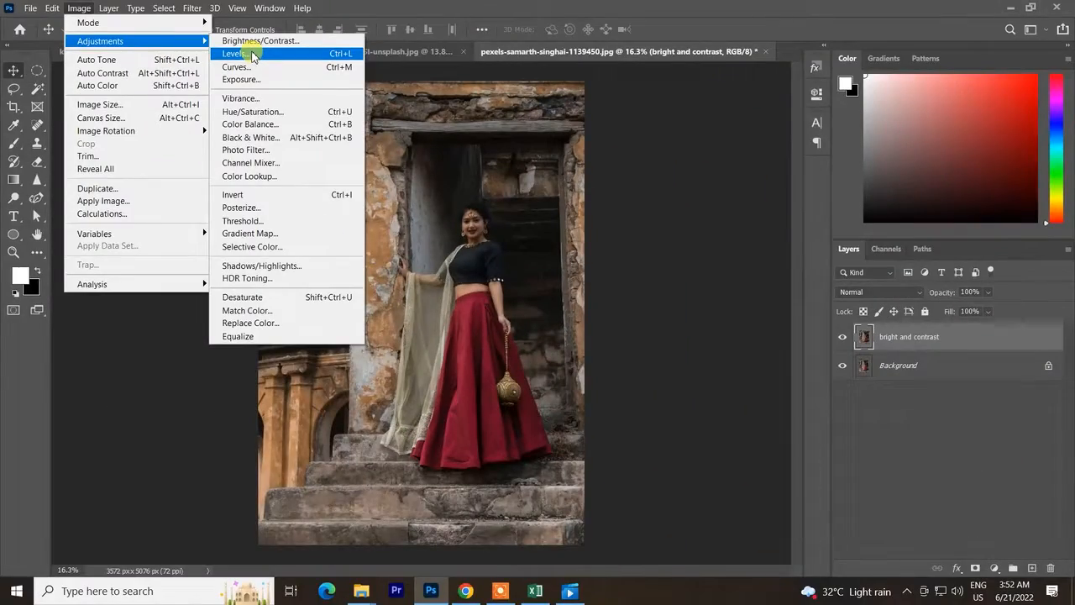
{"action": "left_click", "coordinate": [619, 157]}
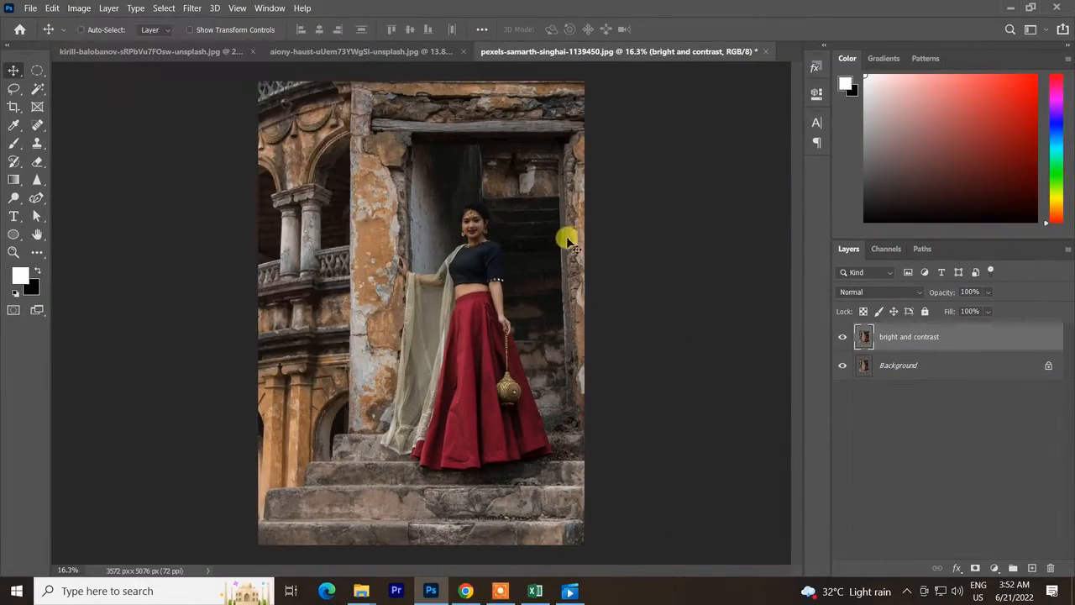
{"action": "key", "text": "ctrl+l"}
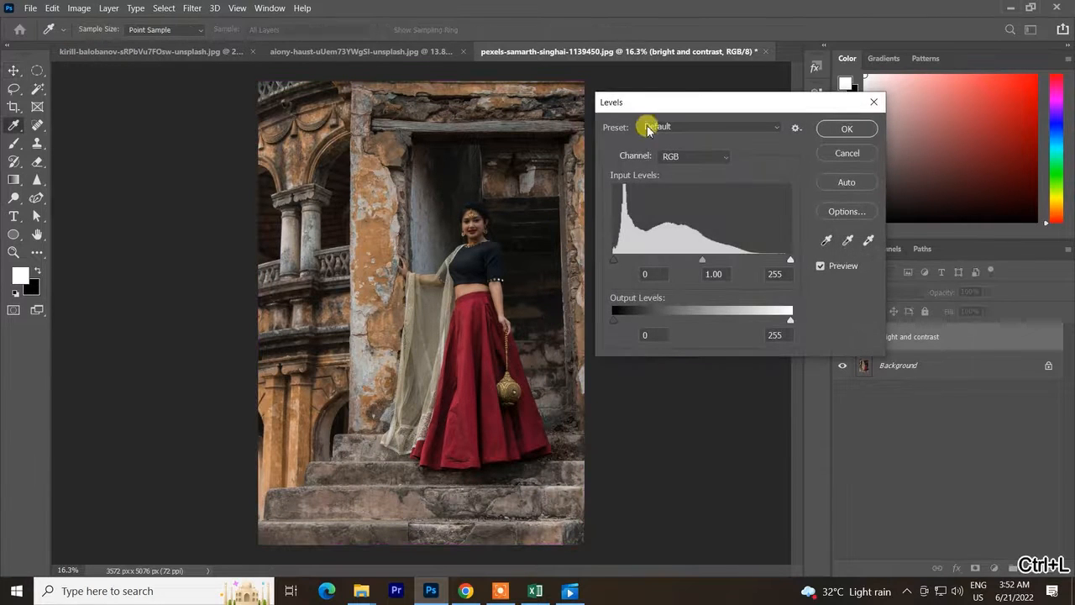
{"action": "left_click_drag", "start_coordinate": [686, 107], "coordinate": [627, 91]}
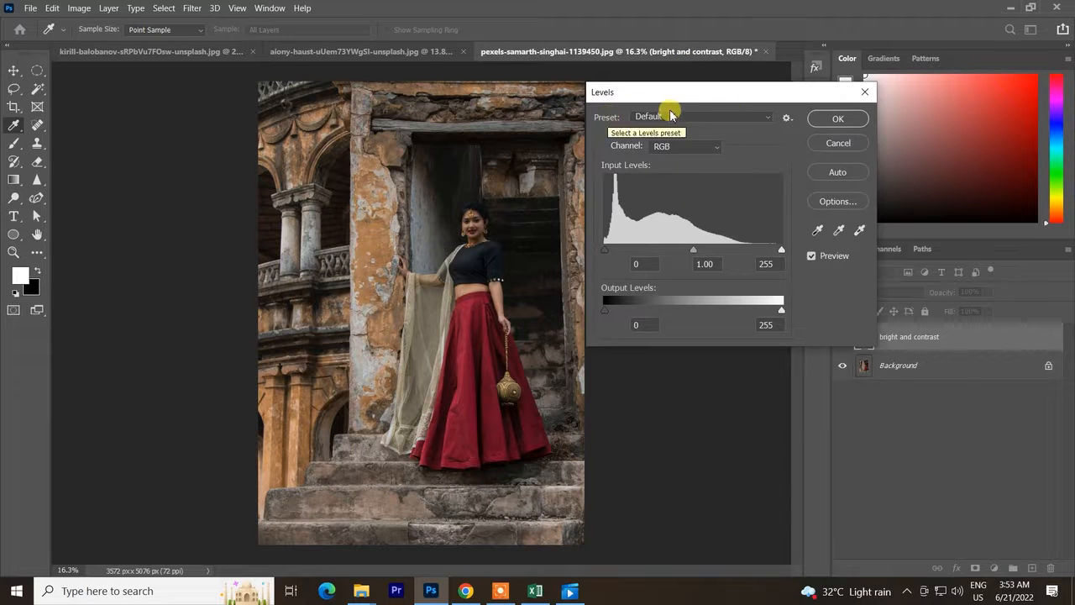
Preview the Levels presets Darker, Increase Contrast 1, Increase Contrast 2 and Increase Contrast 3 on the photo.
{"action": "left_click", "coordinate": [745, 117]}
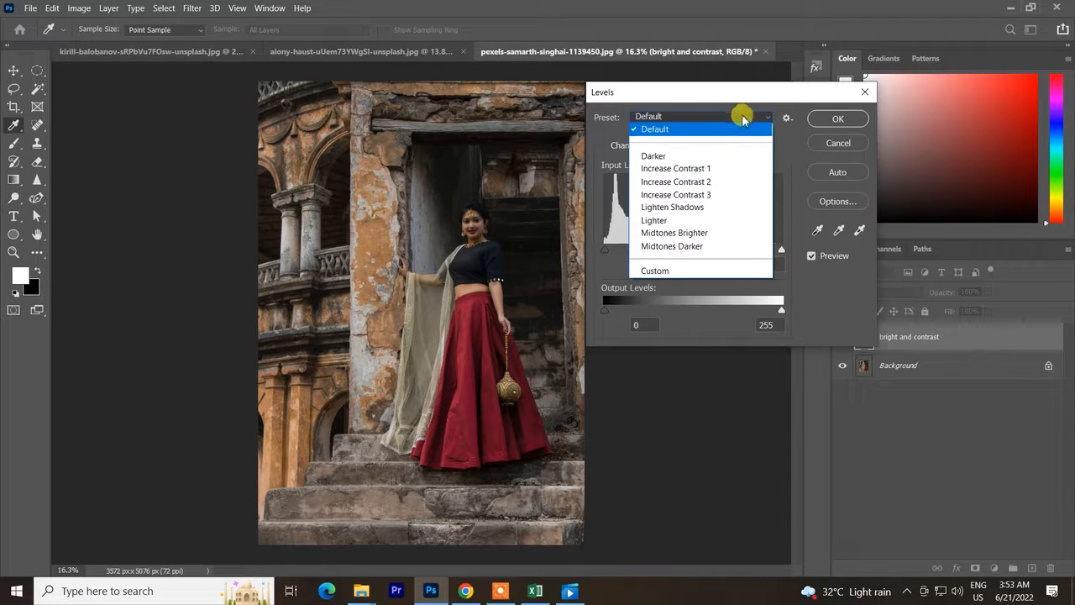
{"action": "left_click", "coordinate": [697, 157]}
{"action": "left_click", "coordinate": [697, 115]}
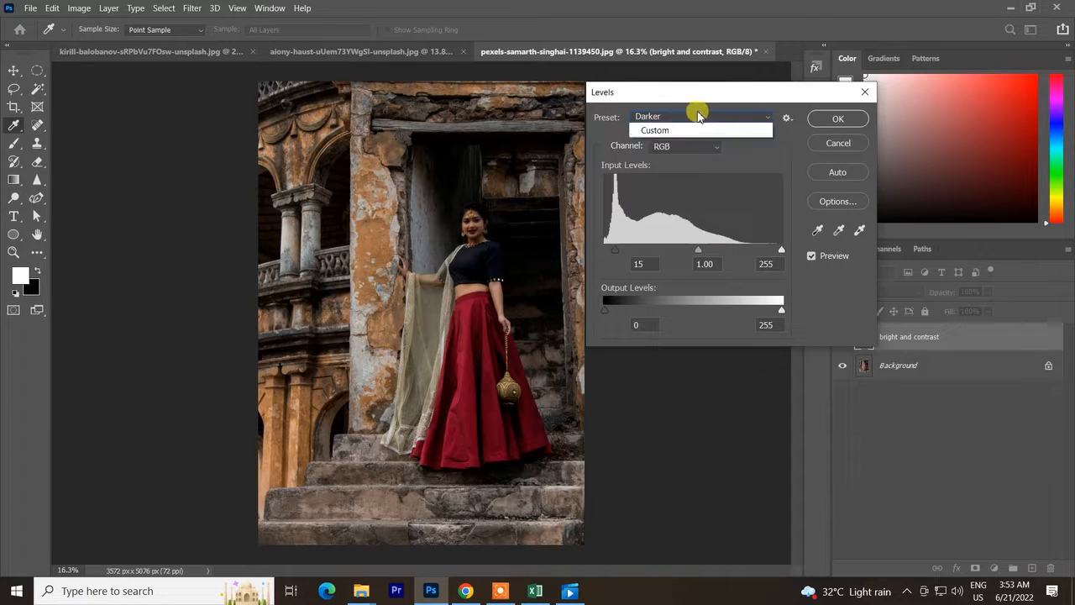
{"action": "left_click", "coordinate": [661, 172]}
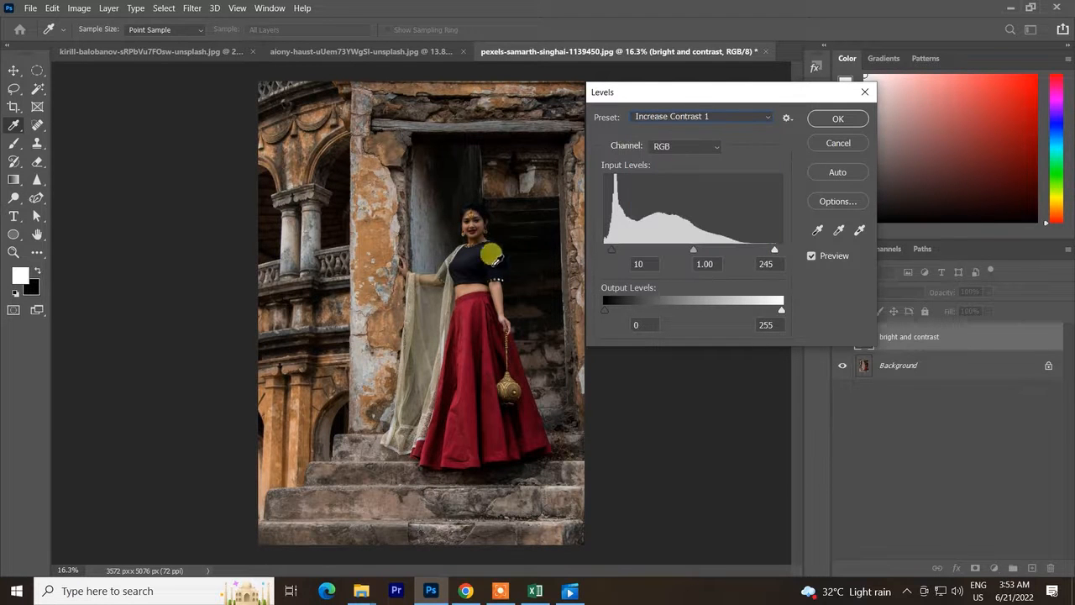
{"action": "left_click", "coordinate": [754, 117]}
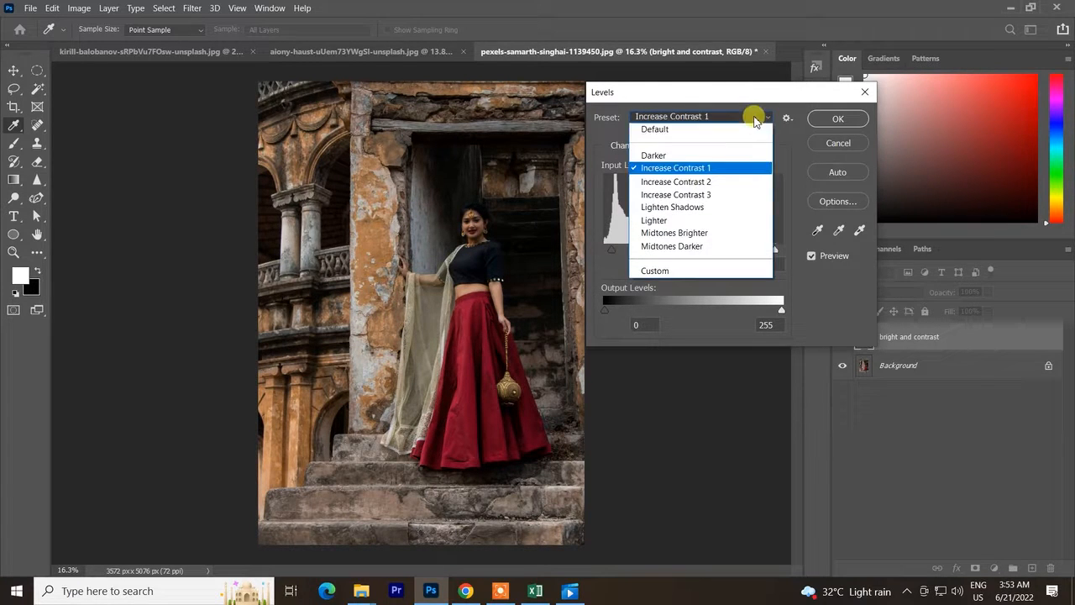
{"action": "left_click", "coordinate": [680, 183]}
{"action": "left_click", "coordinate": [707, 116]}
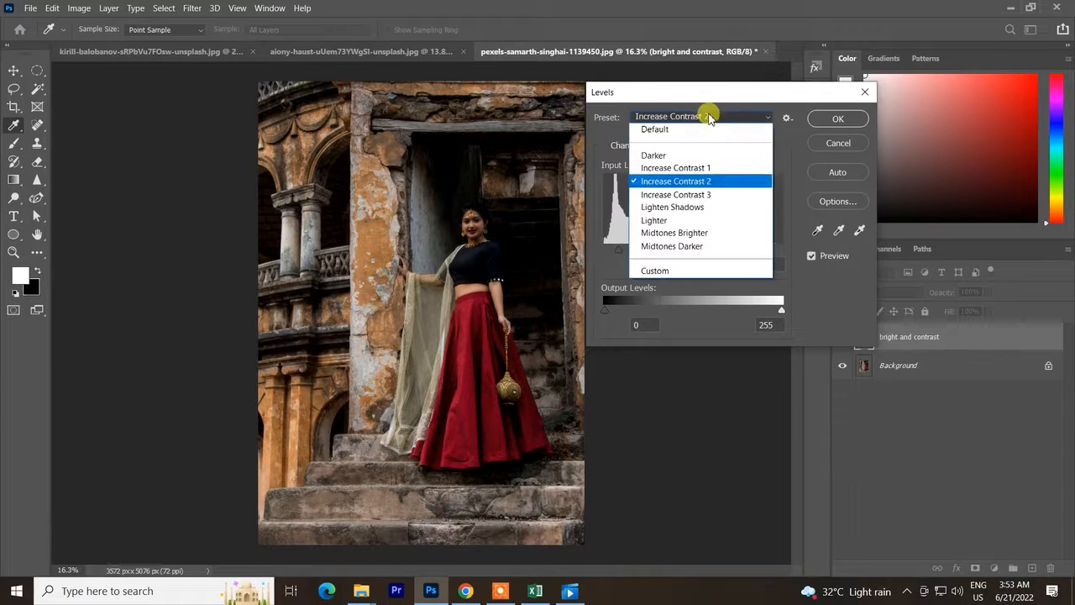
{"action": "left_click", "coordinate": [707, 195]}
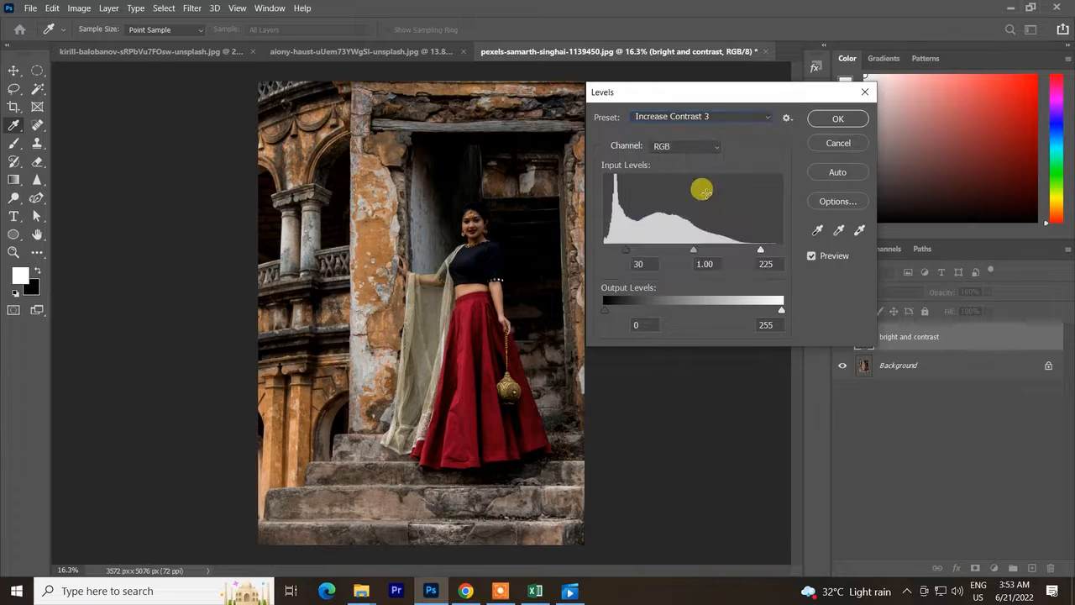
Preview the Lighter and Midtones Brighter Levels presets, then return the preset to Default.
{"action": "left_click", "coordinate": [711, 125]}
{"action": "left_click", "coordinate": [693, 217]}
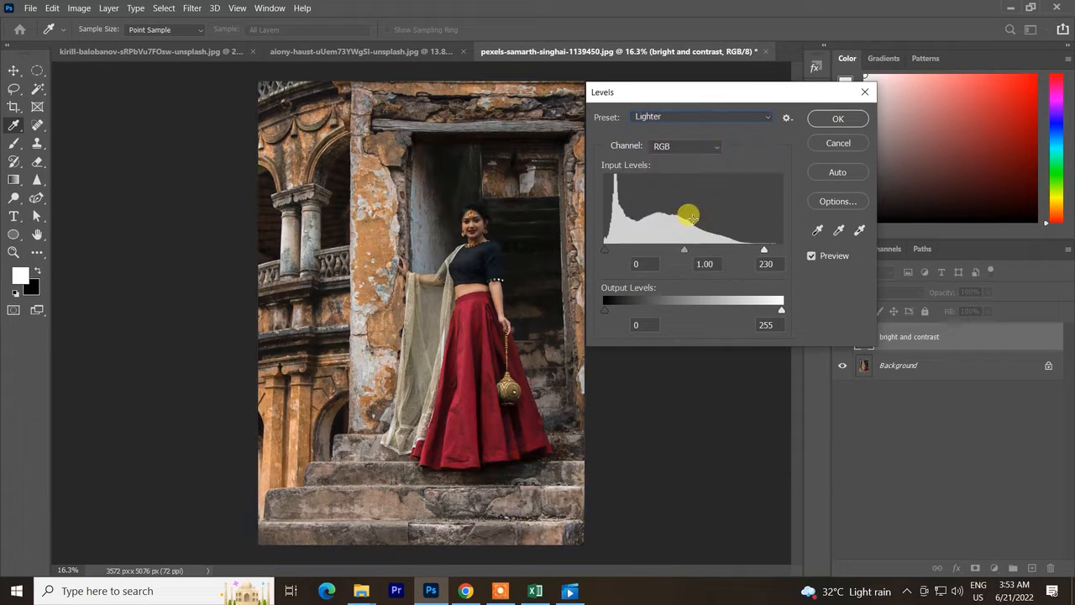
{"action": "left_click", "coordinate": [690, 122]}
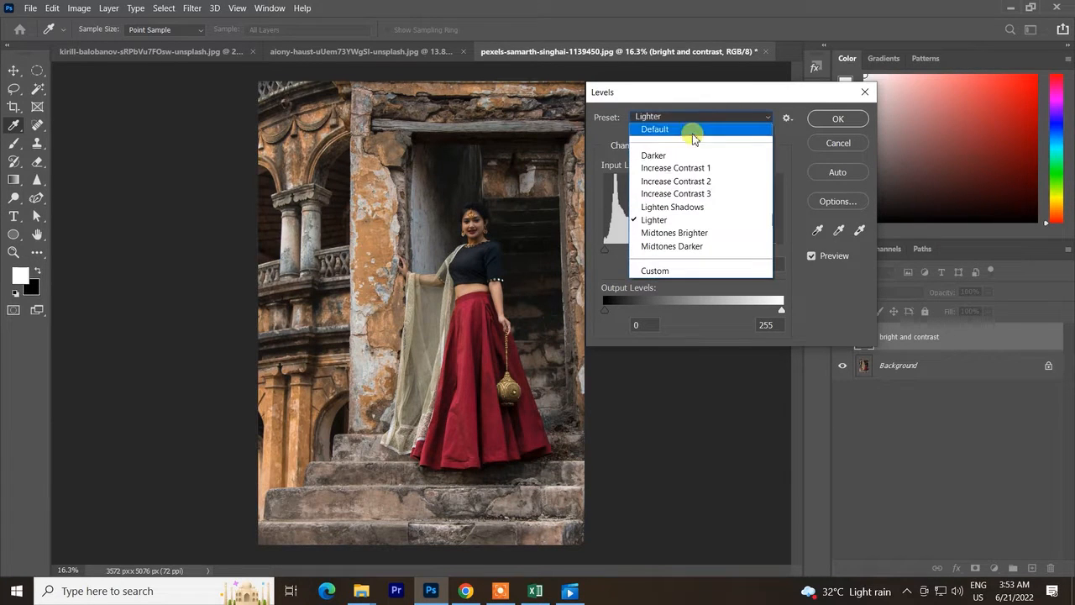
{"action": "left_click", "coordinate": [693, 206]}
{"action": "left_click", "coordinate": [673, 233]}
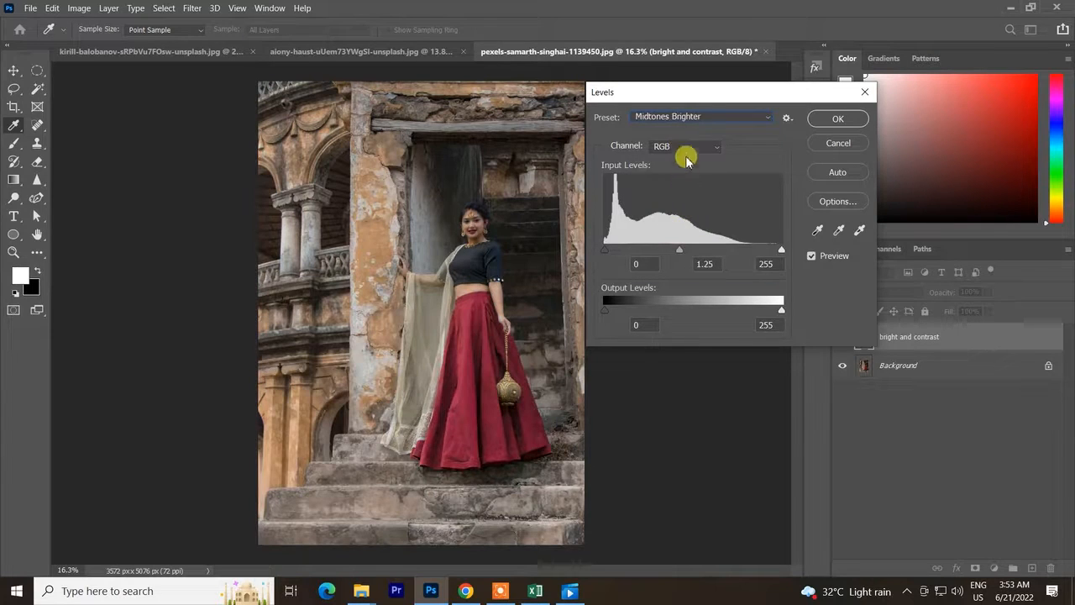
{"action": "left_click", "coordinate": [706, 115]}
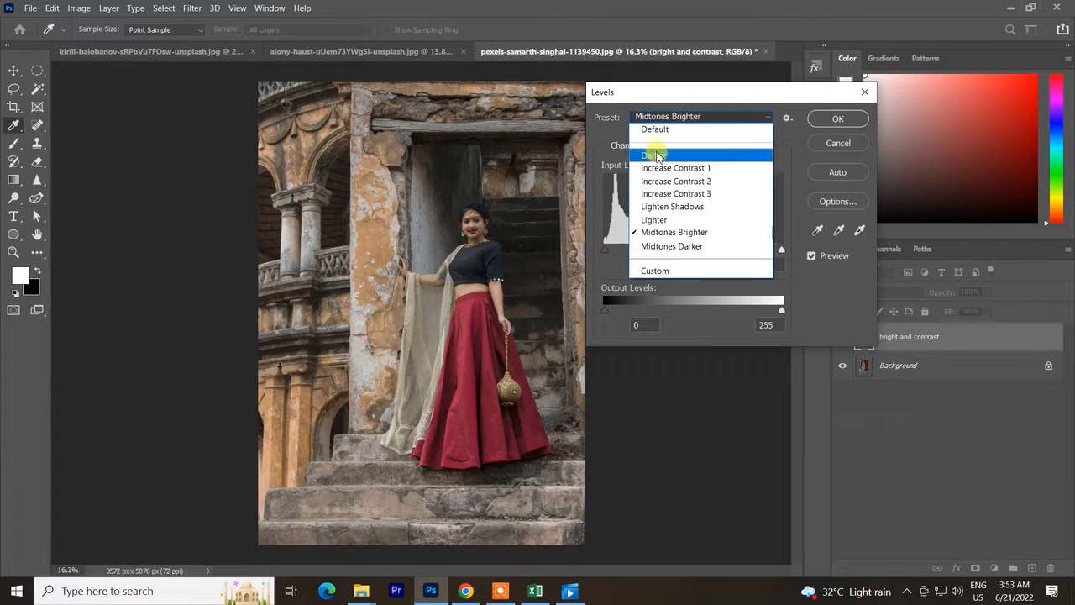
{"action": "left_click", "coordinate": [666, 96]}
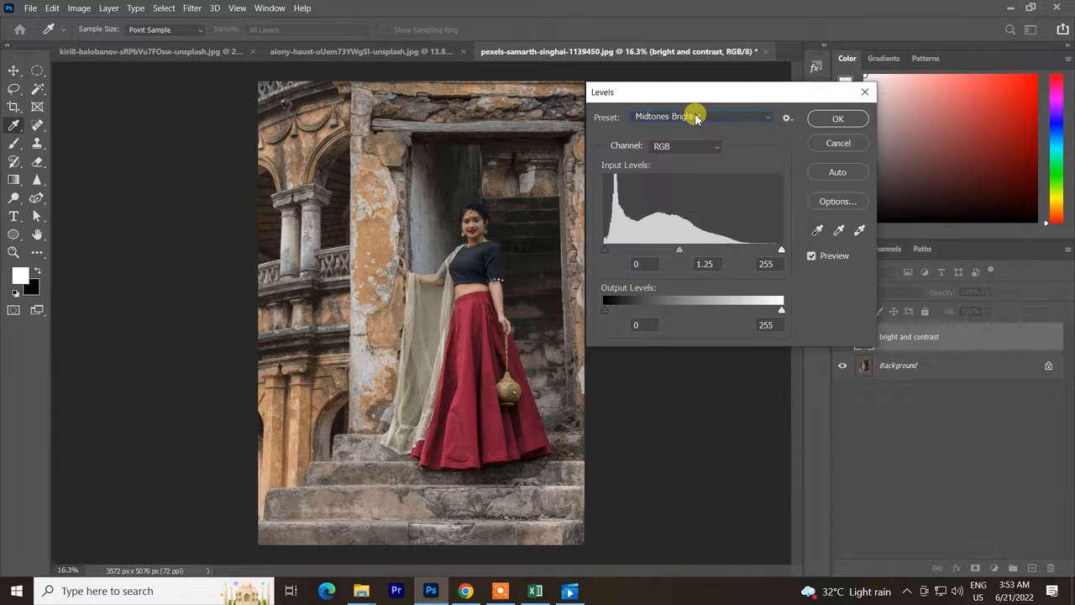
{"action": "left_click", "coordinate": [696, 117]}
{"action": "left_click", "coordinate": [671, 130]}
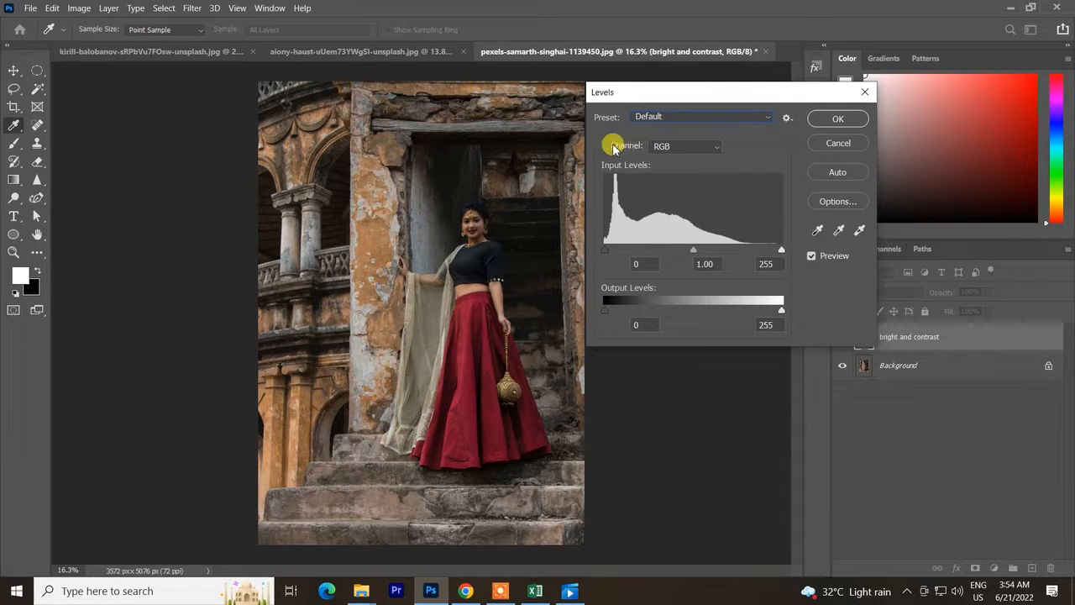
Review the channels available in Levels and keep the composite RGB channel selected.
{"action": "left_click", "coordinate": [667, 148]}
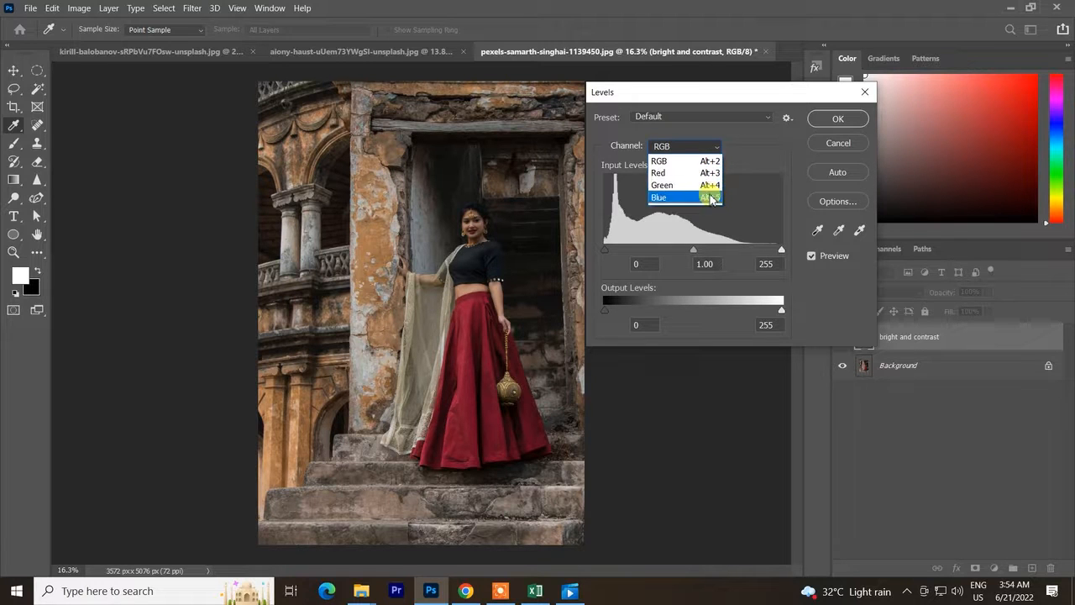
{"action": "left_click", "coordinate": [705, 161]}
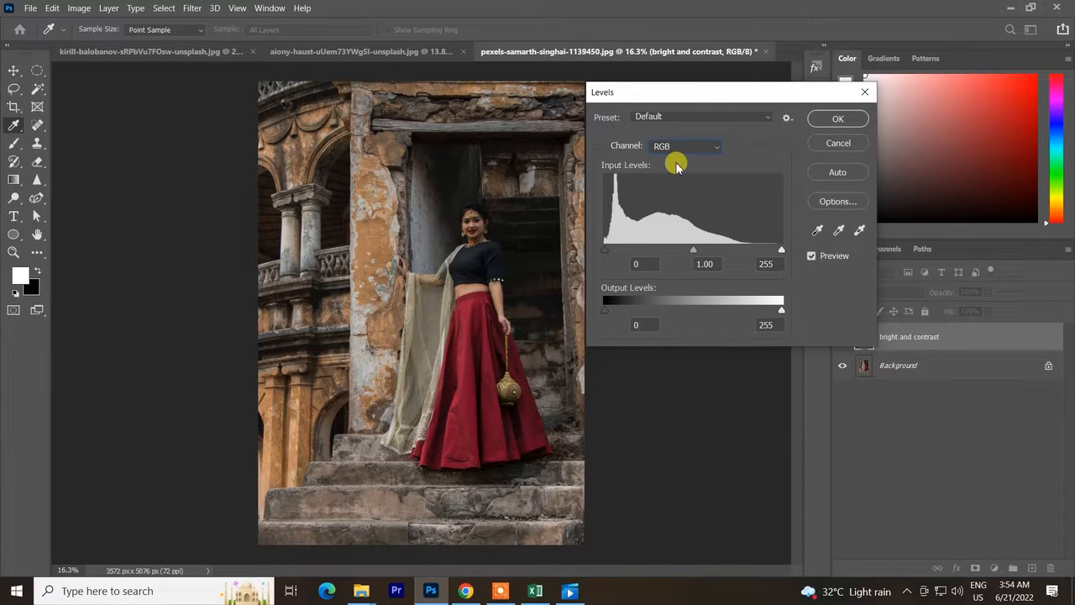
{"action": "left_click", "coordinate": [678, 148]}
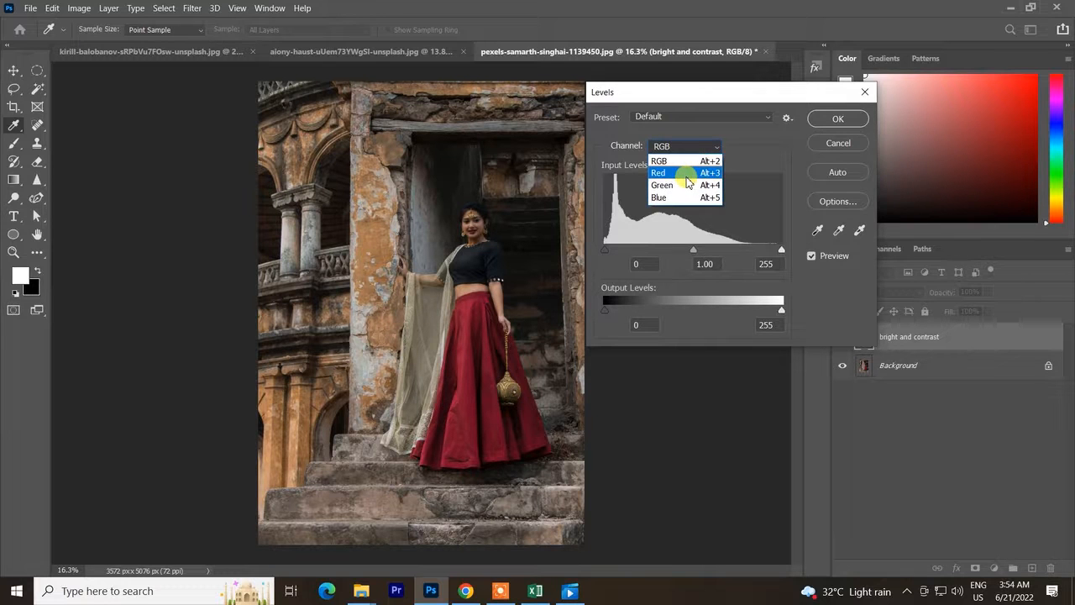
{"action": "left_click", "coordinate": [670, 137]}
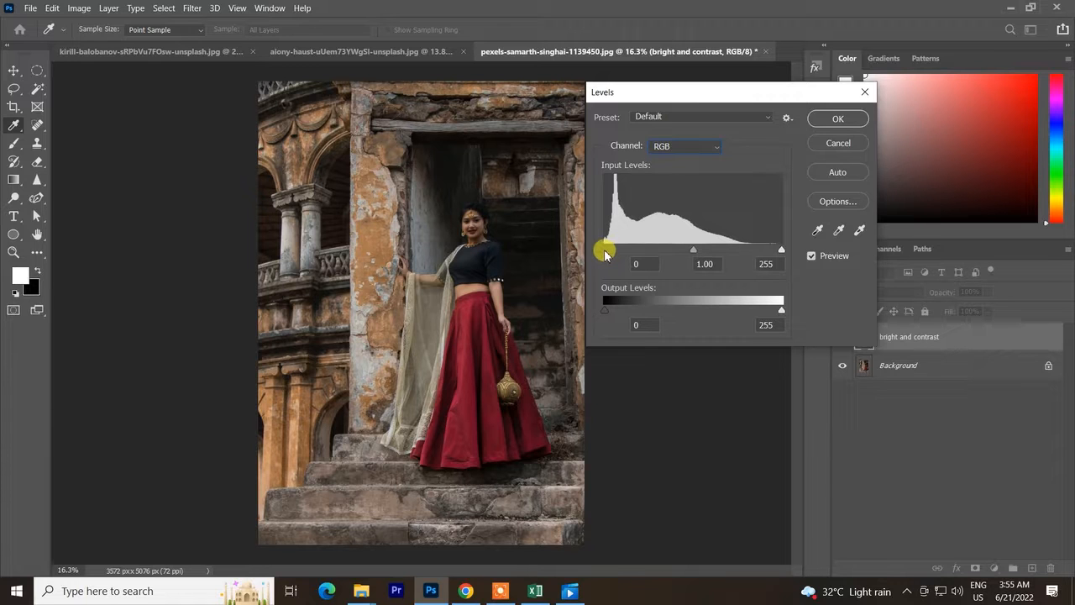
Try moving the highlight, shadow and midtone input levels one at a time, undoing the changes.
{"action": "mouse_move", "coordinate": [605, 250]}
{"action": "left_mouse_down"}
{"action": "mouse_move", "coordinate": [718, 244]}
{"action": "mouse_move", "coordinate": [586, 249]}
{"action": "left_mouse_up"}
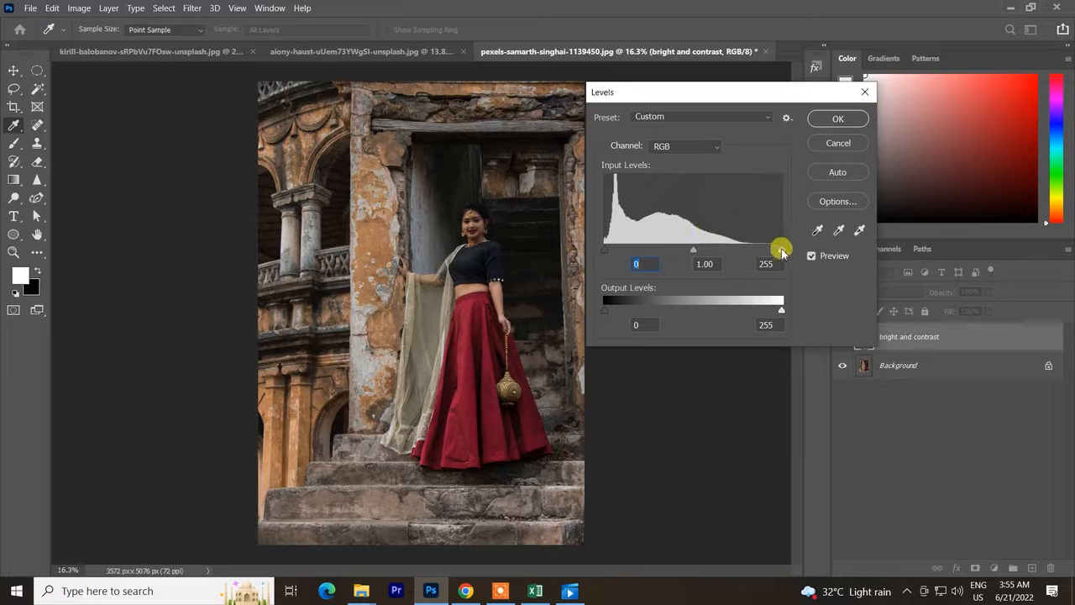
{"action": "left_click_drag", "start_coordinate": [781, 252], "coordinate": [698, 254]}
{"action": "key", "text": "ctrl+z"}
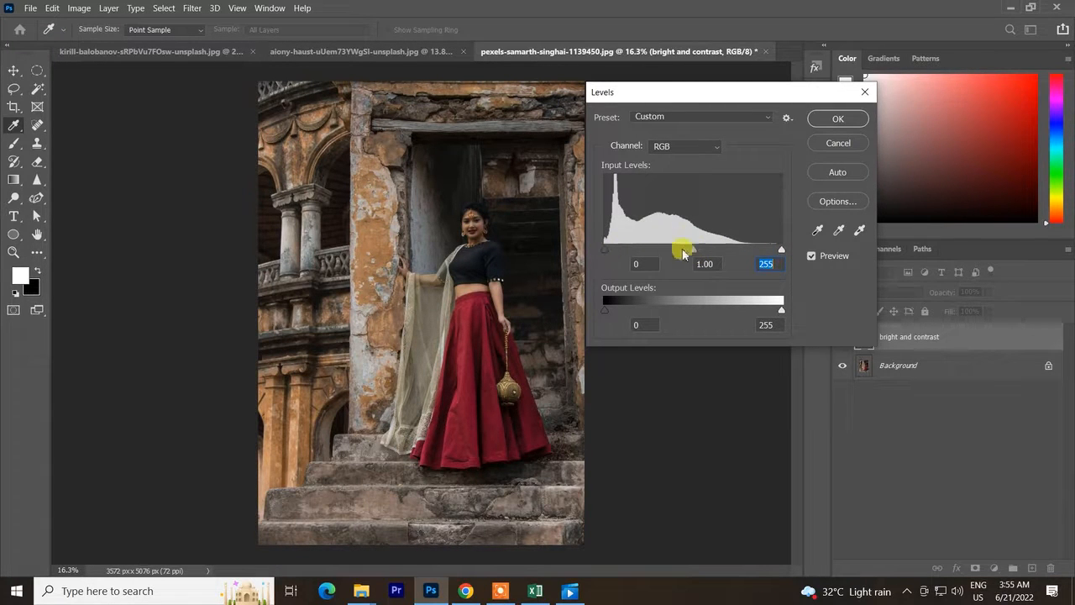
{"action": "left_click_drag", "start_coordinate": [611, 251], "coordinate": [683, 250]}
{"action": "key", "text": "ctrl+z"}
{"action": "left_click_drag", "start_coordinate": [697, 252], "coordinate": [725, 258]}
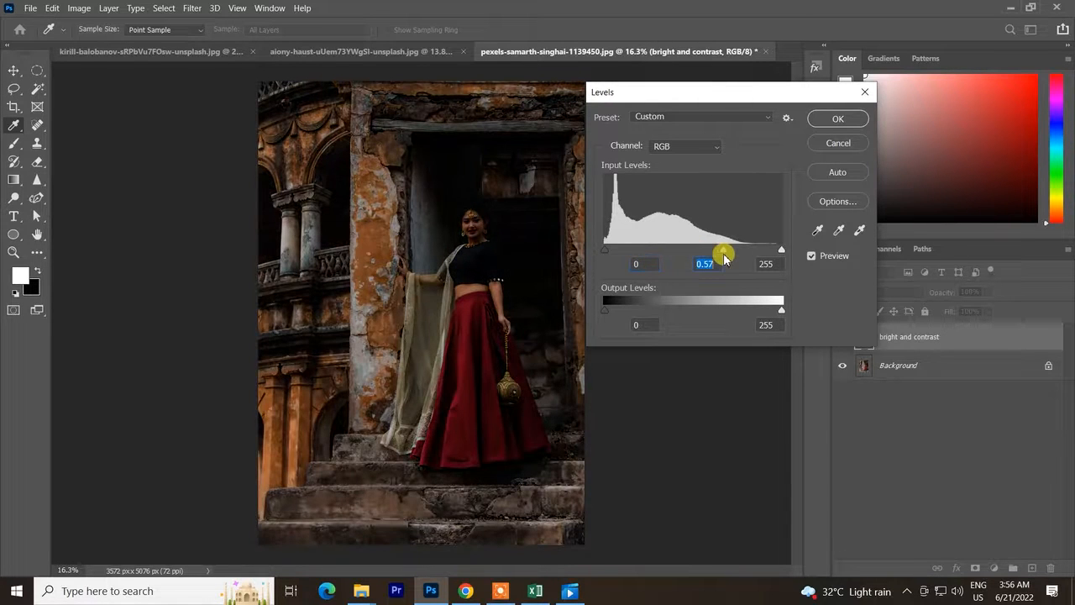
{"action": "key", "text": "ctrl+z"}
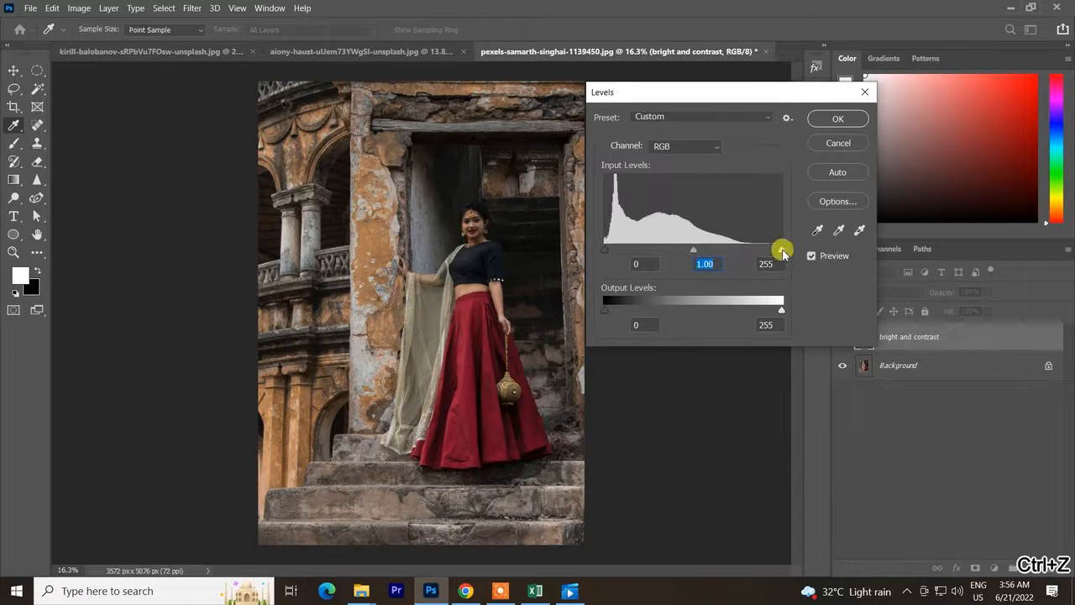
Brighten the photo by setting the highlight input level to 196 and the midtone input level to 1.27.
{"action": "left_click_drag", "start_coordinate": [780, 251], "coordinate": [750, 251]}
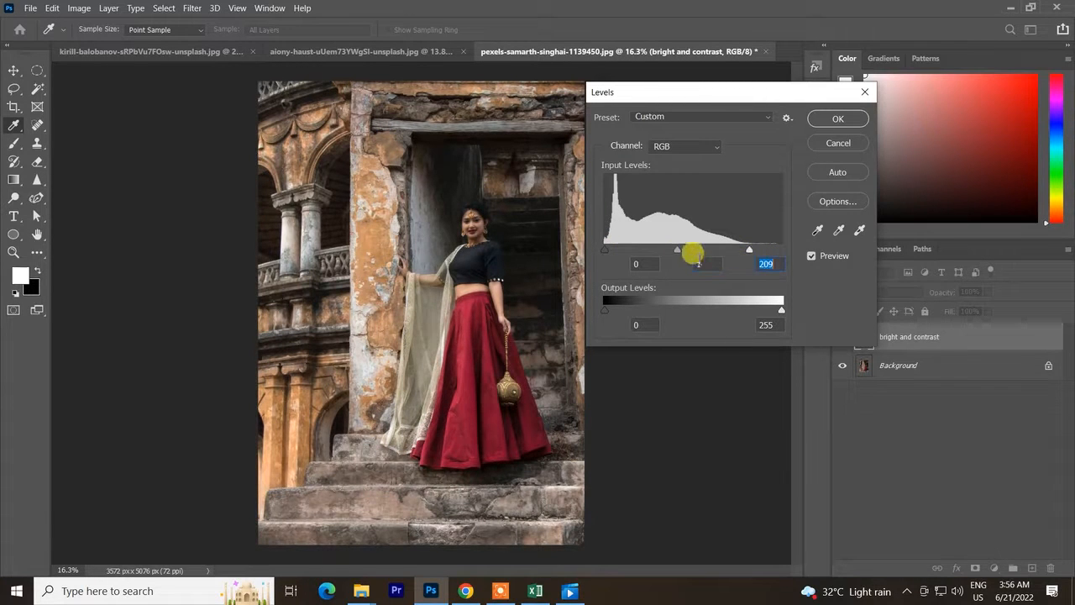
{"action": "left_click_drag", "start_coordinate": [680, 250], "coordinate": [670, 254]}
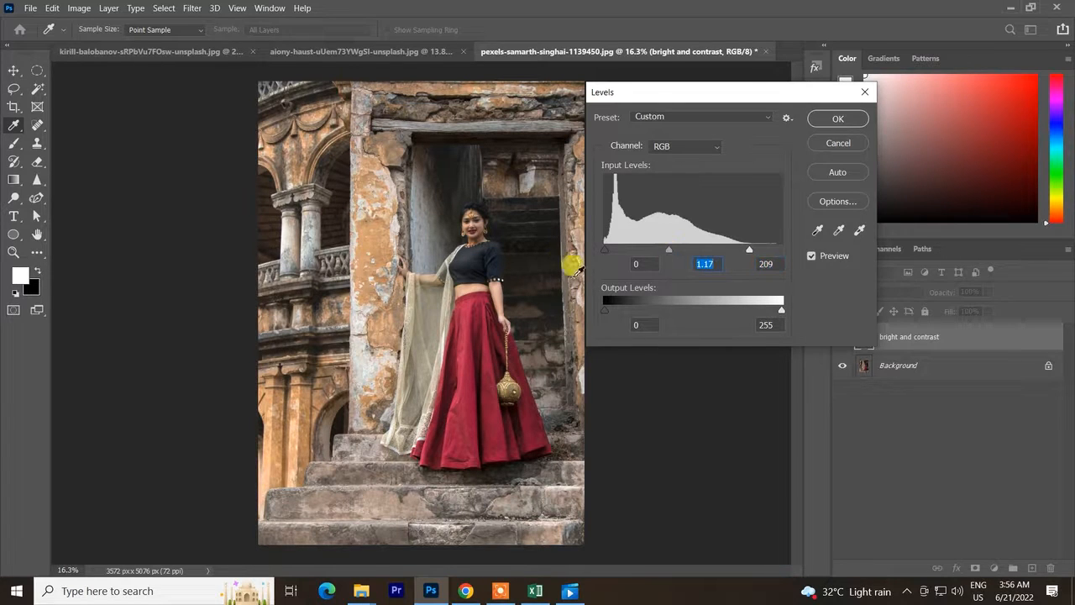
{"action": "left_click_drag", "start_coordinate": [669, 262], "coordinate": [663, 256]}
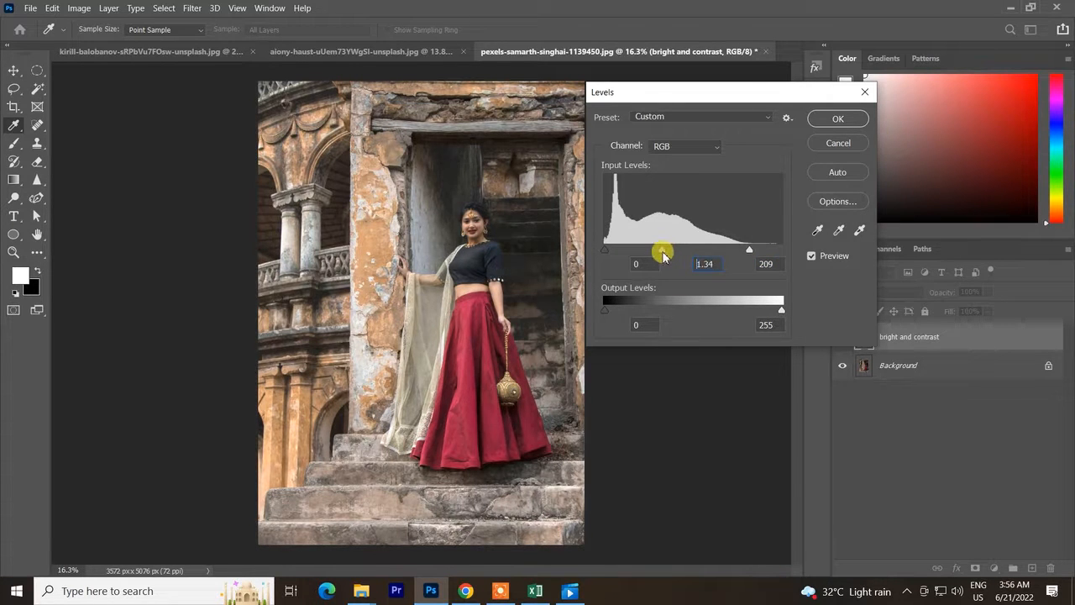
{"action": "left_click_drag", "start_coordinate": [750, 250], "coordinate": [740, 252]}
Try shadow input levels of 6, 4 and 10, settle on 5, and set the midtone input level to 1.22.
{"action": "left_click_drag", "start_coordinate": [610, 249], "coordinate": [607, 252]}
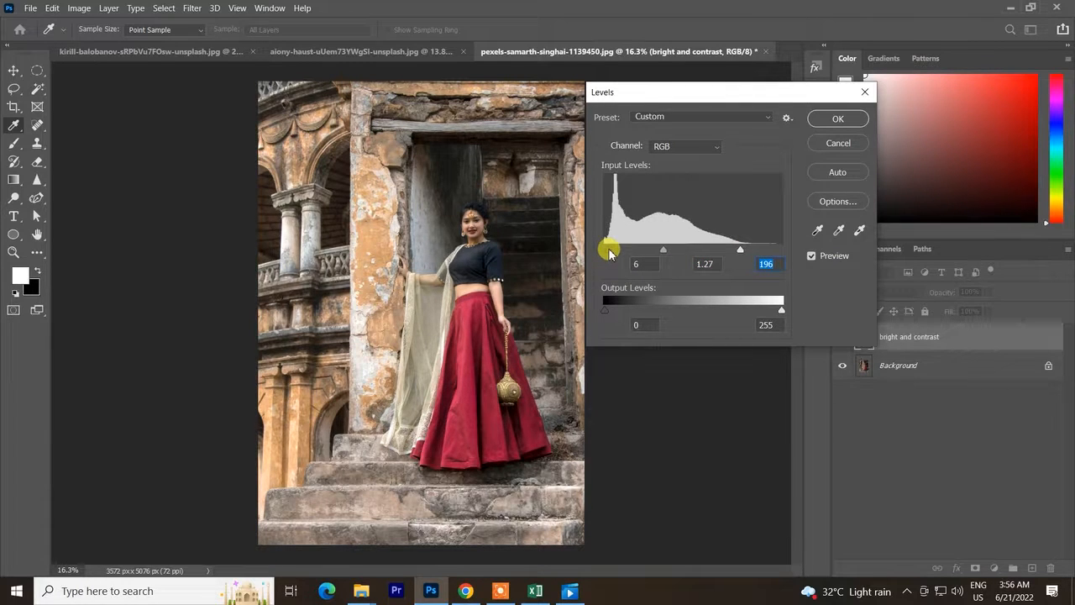
{"action": "left_click", "coordinate": [610, 252]}
{"action": "left_click", "coordinate": [636, 263]}
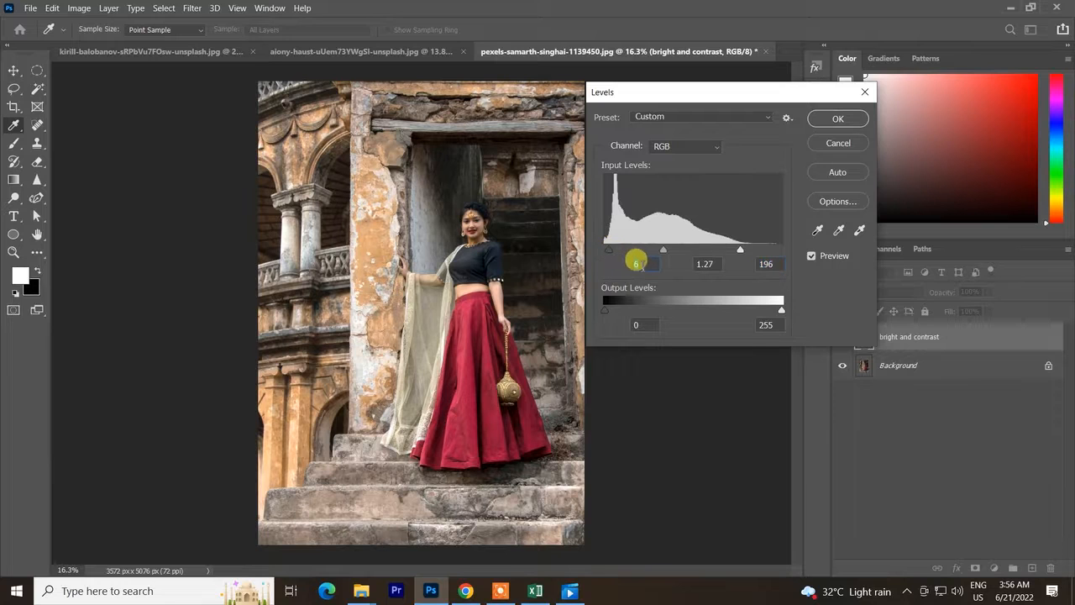
{"action": "left_click", "coordinate": [607, 250]}
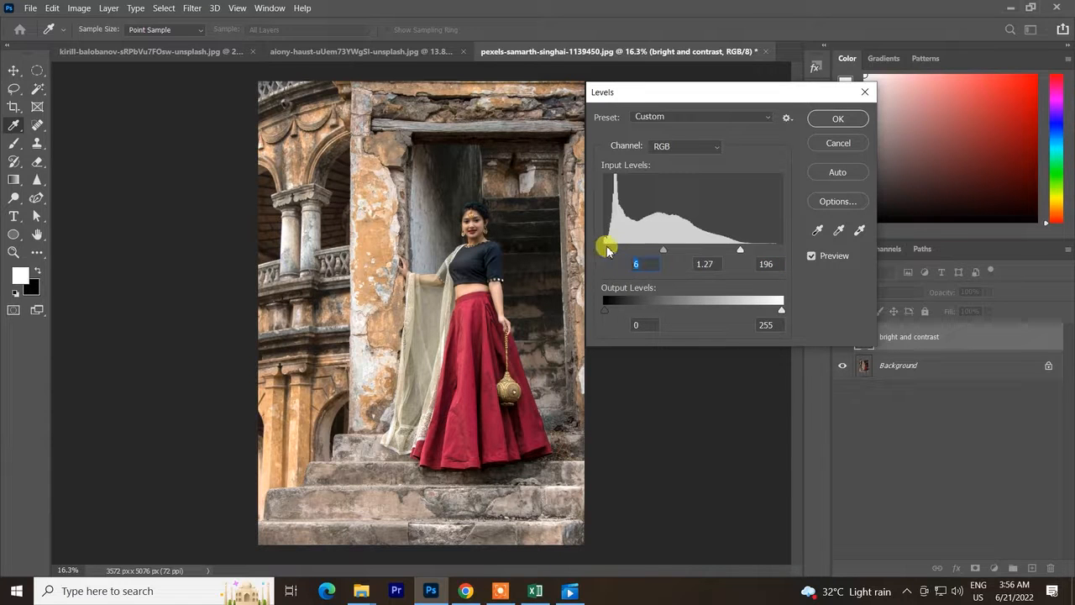
{"action": "left_click", "coordinate": [636, 264]}
{"action": "left_click_drag", "start_coordinate": [645, 261], "coordinate": [617, 267]}
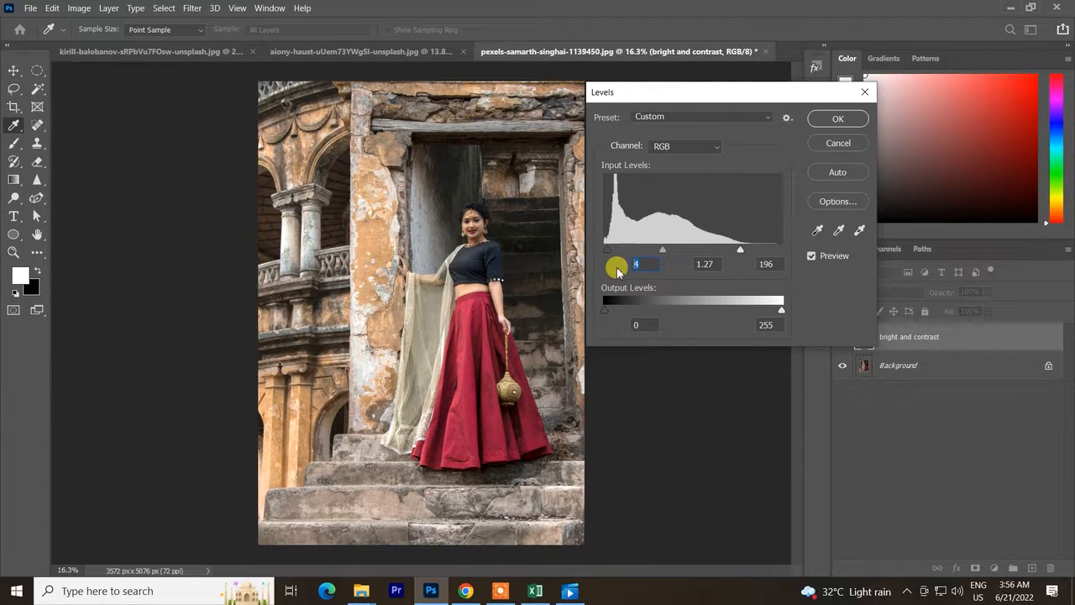
{"action": "type", "text": "10"}
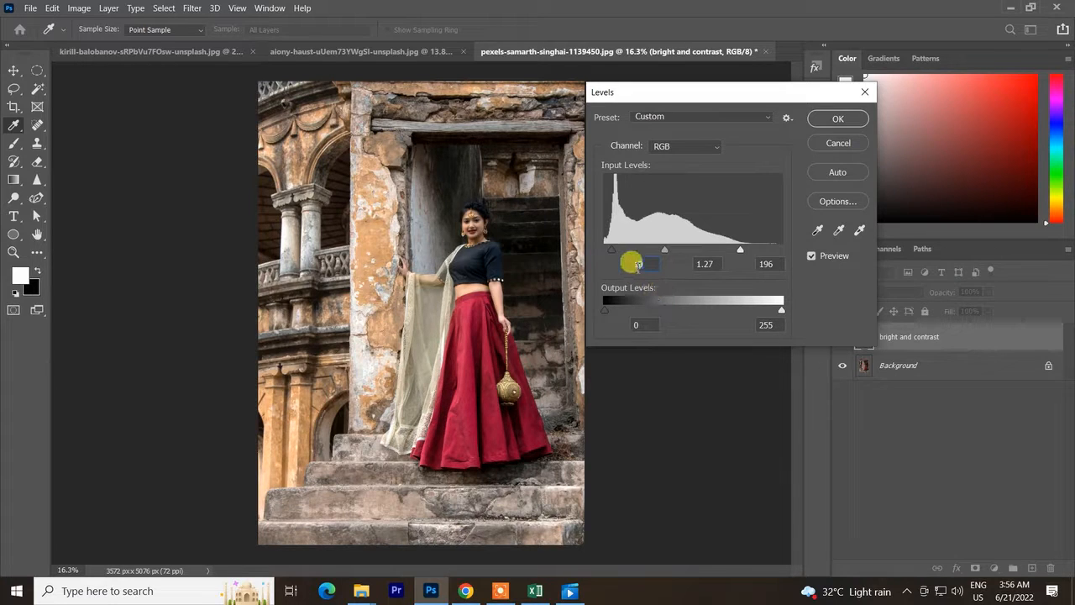
{"action": "type", "text": "5"}
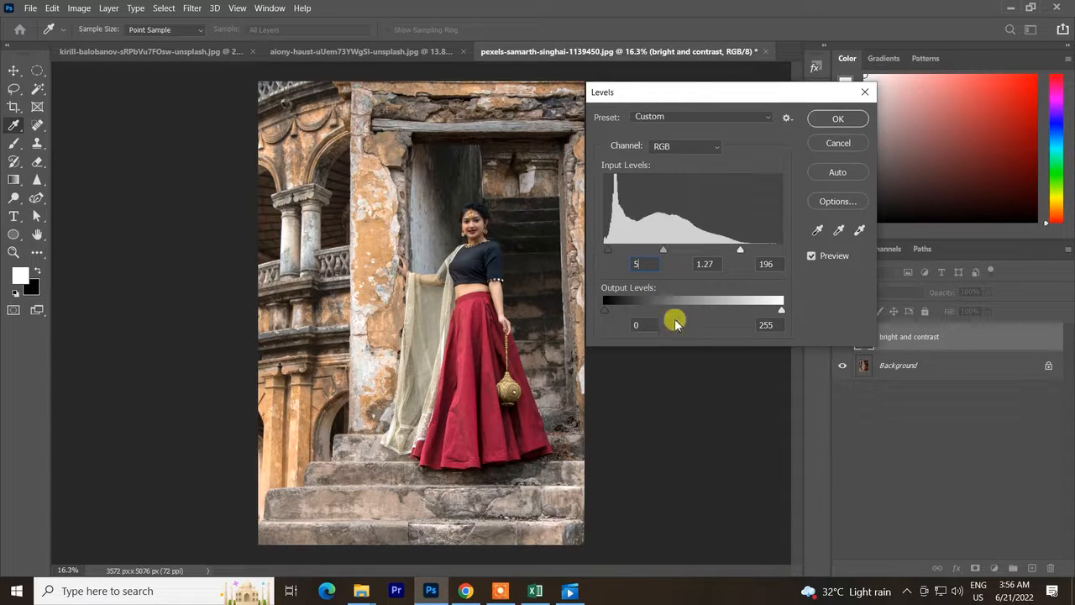
{"action": "left_click_drag", "start_coordinate": [663, 250], "coordinate": [665, 252]}
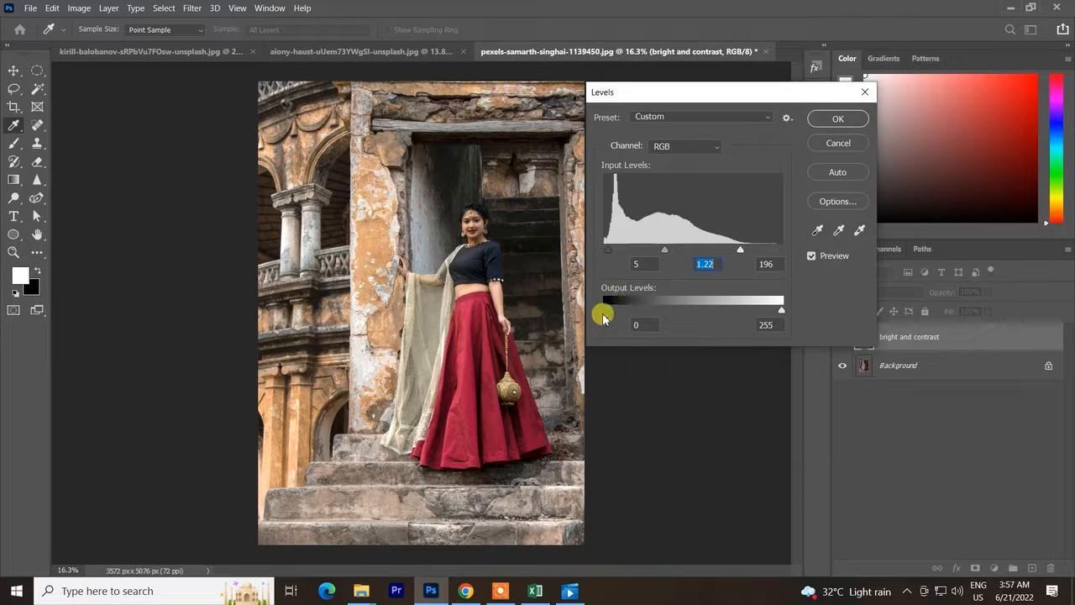
Try raising the shadow output level and lowering the highlight output level to 173, undoing each change.
{"action": "left_click_drag", "start_coordinate": [603, 311], "coordinate": [673, 313]}
{"action": "key", "text": "ctrl+z"}
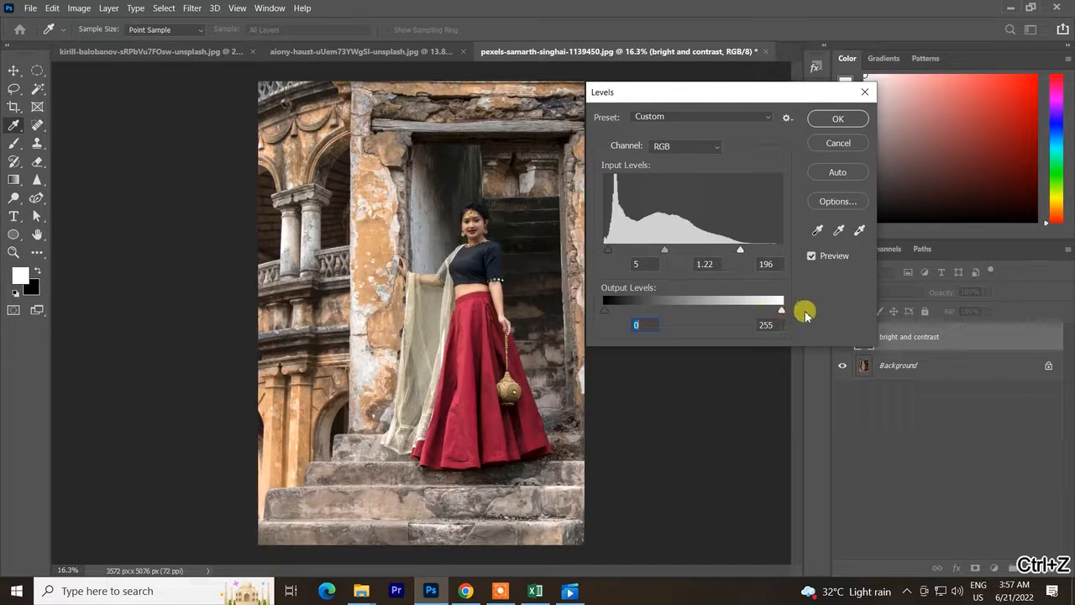
{"action": "left_click_drag", "start_coordinate": [780, 310], "coordinate": [724, 314]}
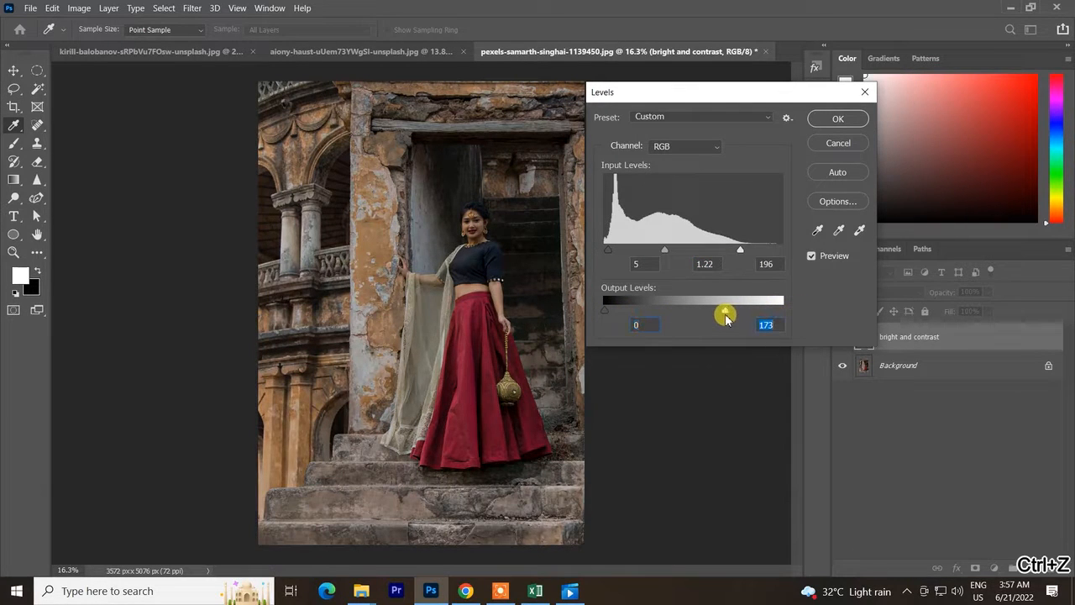
{"action": "key", "text": "ctrl+z"}
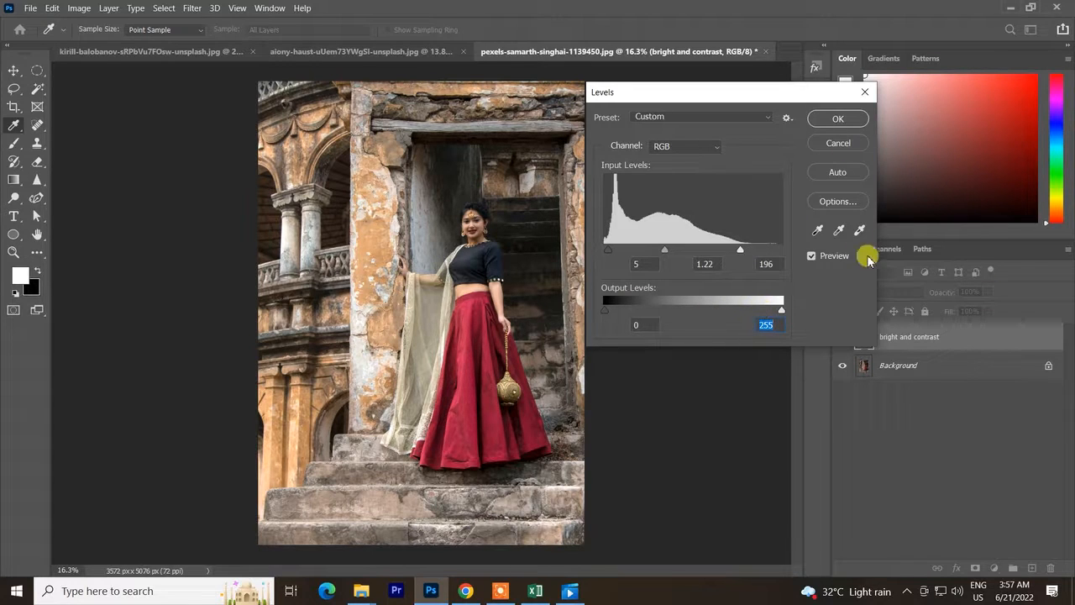
Try setting the black point by sampling the shaded wall inside the doorway, and undo it.
{"action": "left_click", "coordinate": [815, 231]}
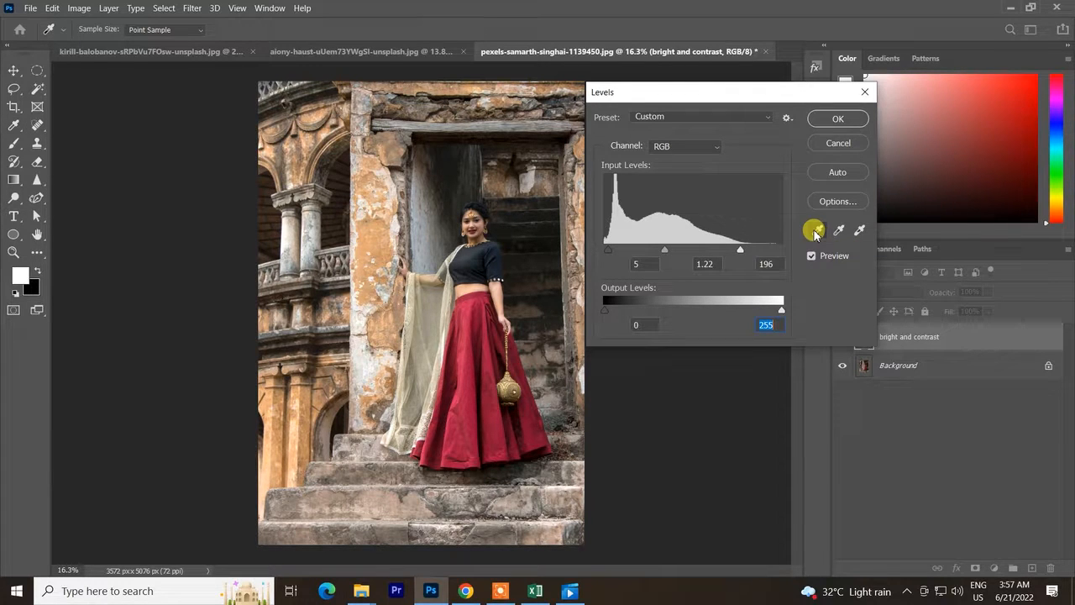
{"action": "left_click", "coordinate": [447, 172]}
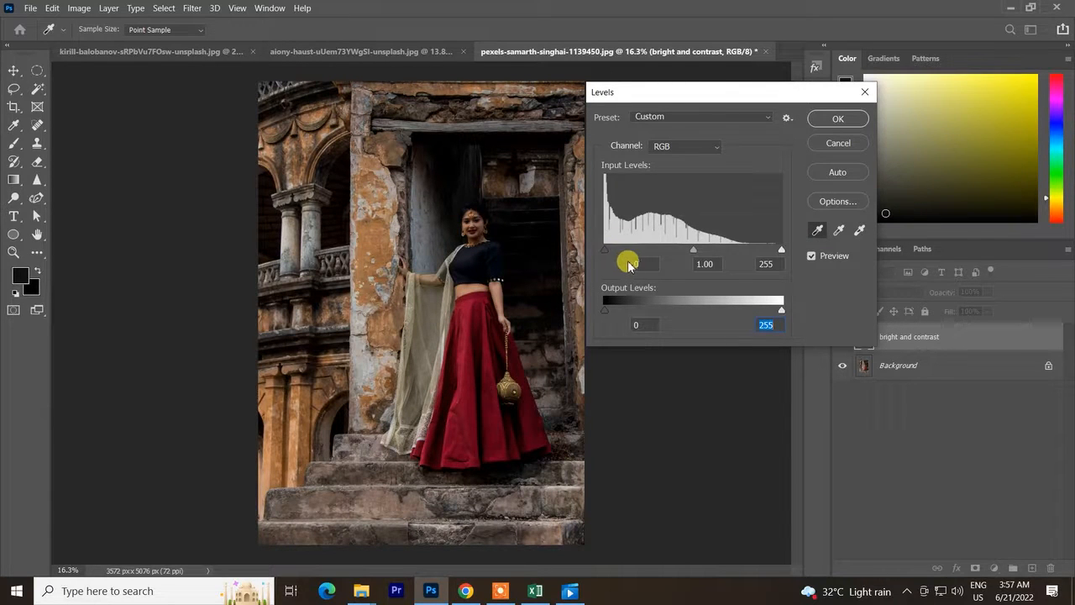
{"action": "key", "text": "ctrl+z"}
Try setting the gray point from the wall beside the doorway, compare with and without it, and undo it.
{"action": "left_click", "coordinate": [838, 230]}
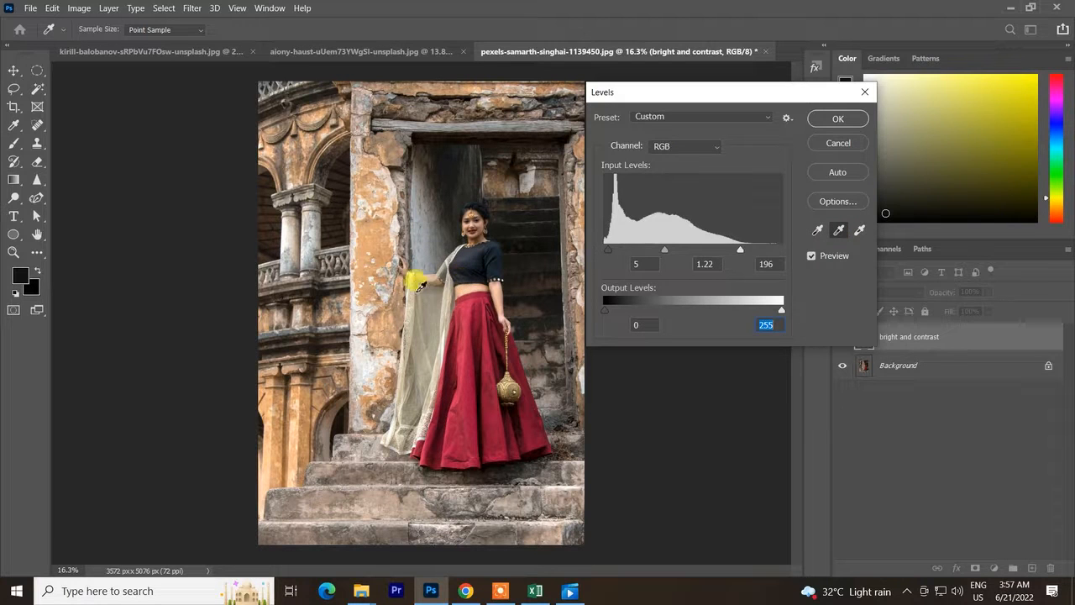
{"action": "left_click", "coordinate": [417, 221]}
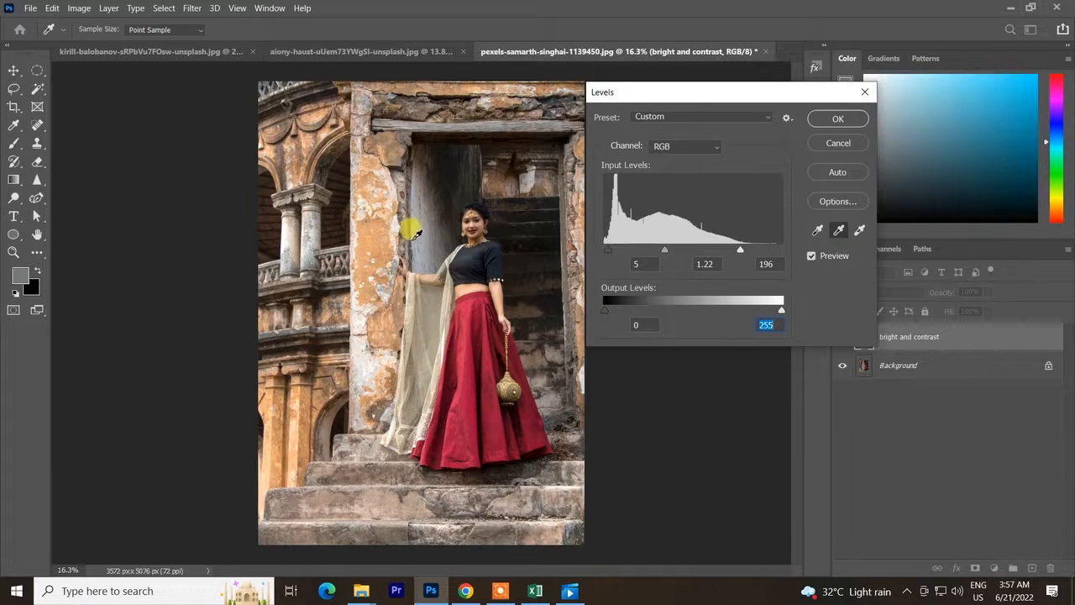
{"action": "key", "text": "ctrl+z"}
{"action": "key", "text": "ctrl+shift+z"}
{"action": "key", "text": "ctrl+z"}
Try setting the white point by sampling the plastered pillar beside the doorway, and undo it.
{"action": "left_click", "coordinate": [857, 232]}
{"action": "left_click", "coordinate": [396, 223]}
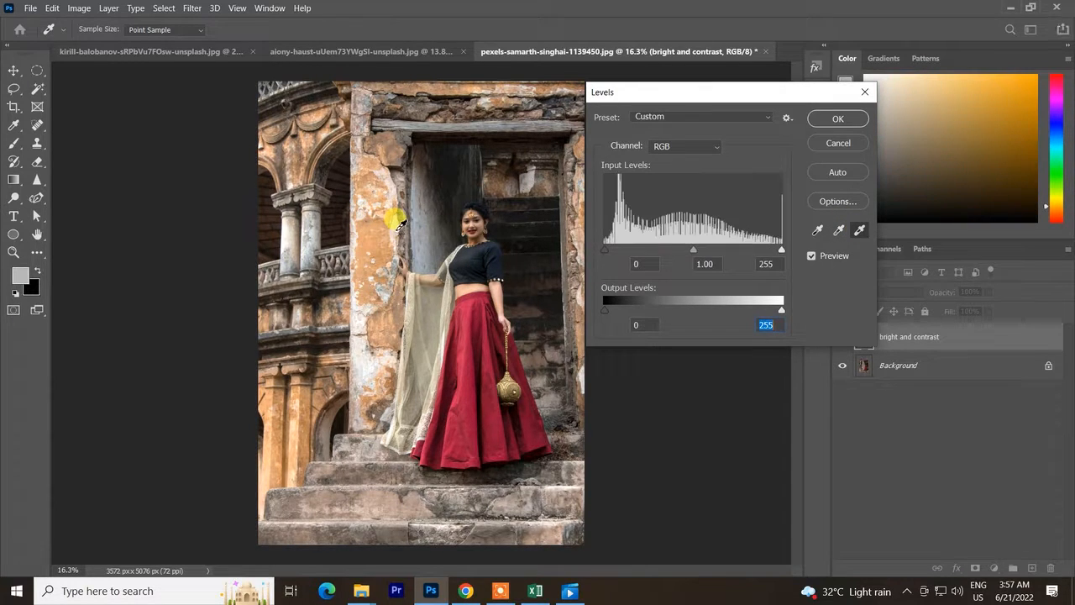
{"action": "key", "text": "ctrl+z"}
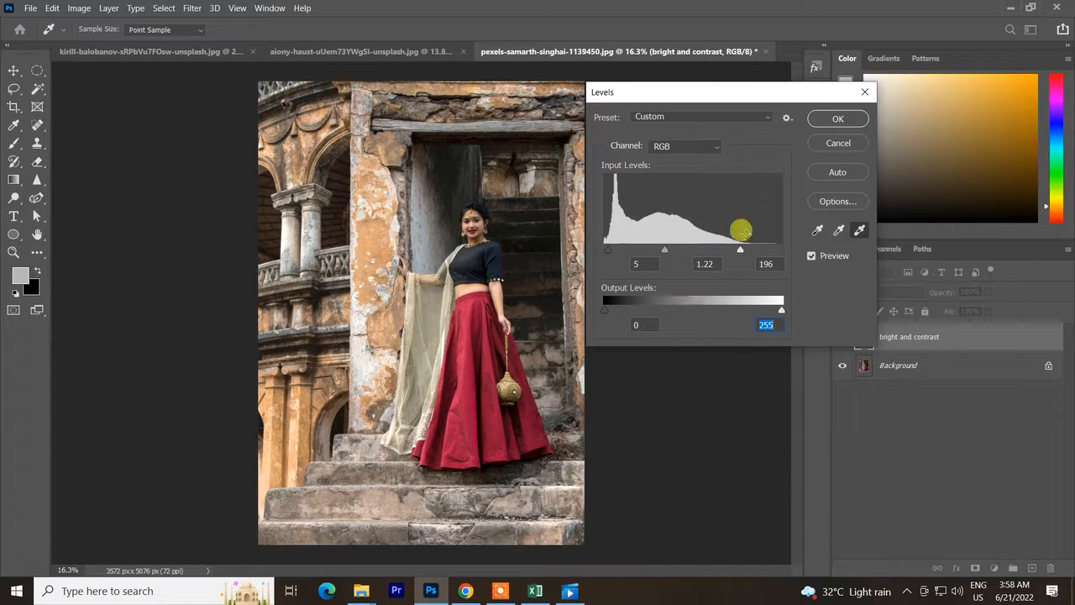
Compare the photo with and without the Levels preview, leaving the preview on.
{"action": "left_click", "coordinate": [814, 261]}
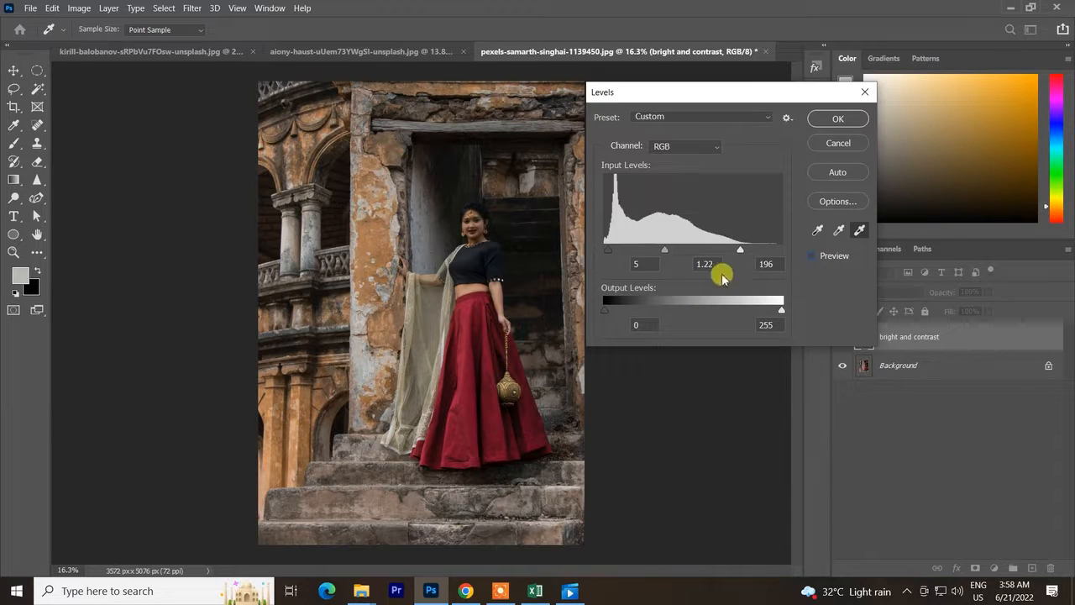
{"action": "left_click", "coordinate": [815, 257]}
{"action": "left_click", "coordinate": [812, 256]}
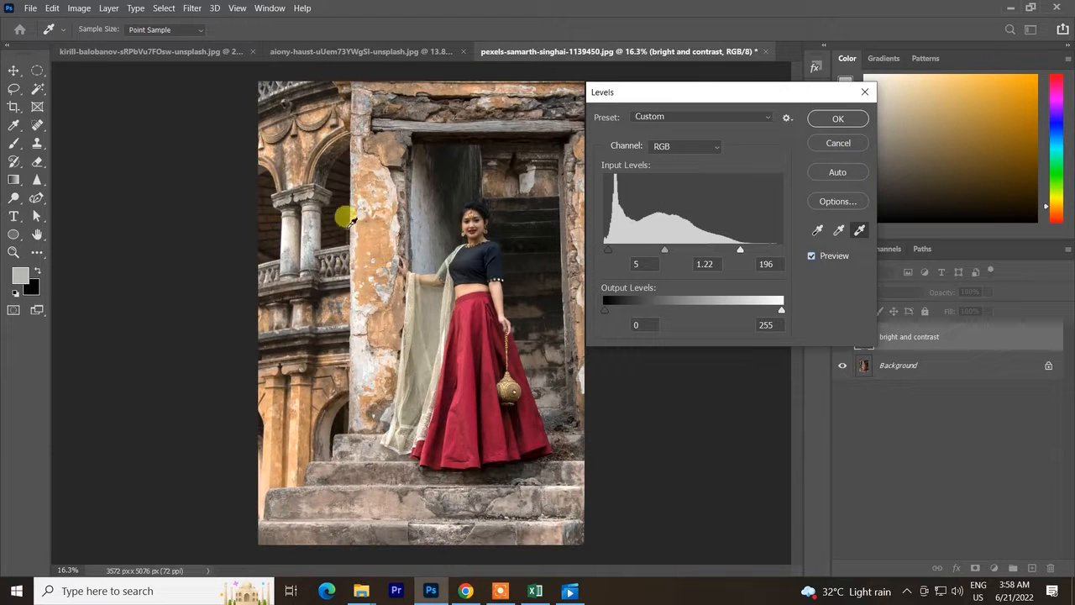
Set the Red channel's input levels to shadow 3, midtone 0.96 and highlight 232, undoing an extra midtone change.
{"action": "left_click", "coordinate": [689, 148]}
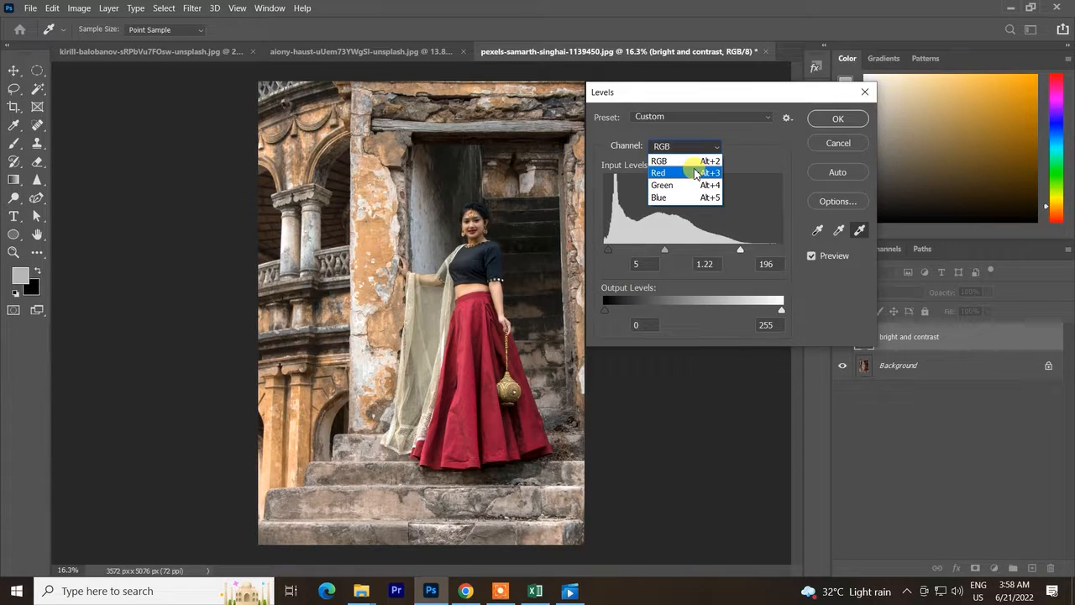
{"action": "left_click", "coordinate": [695, 174]}
{"action": "left_click_drag", "start_coordinate": [693, 249], "coordinate": [696, 254]}
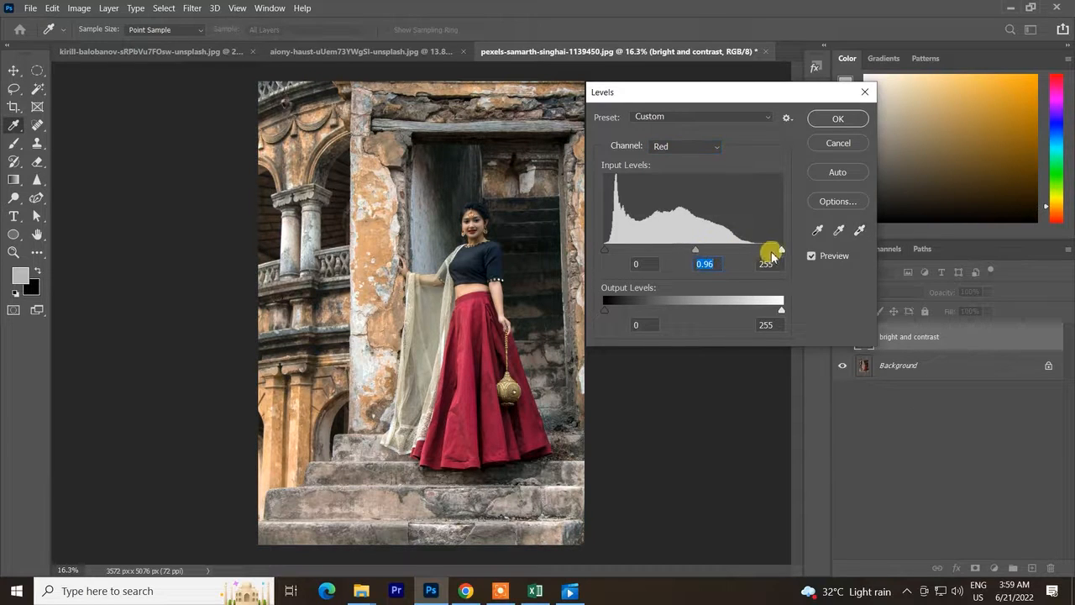
{"action": "left_click_drag", "start_coordinate": [781, 250], "coordinate": [765, 252]}
{"action": "mouse_move", "coordinate": [604, 252]}
{"action": "left_mouse_down"}
{"action": "mouse_move", "coordinate": [593, 249]}
{"action": "mouse_move", "coordinate": [606, 250]}
{"action": "left_mouse_up"}
{"action": "left_click_drag", "start_coordinate": [686, 254], "coordinate": [689, 254]}
{"action": "left_click", "coordinate": [688, 254]}
{"action": "key", "text": "ctrl+z"}
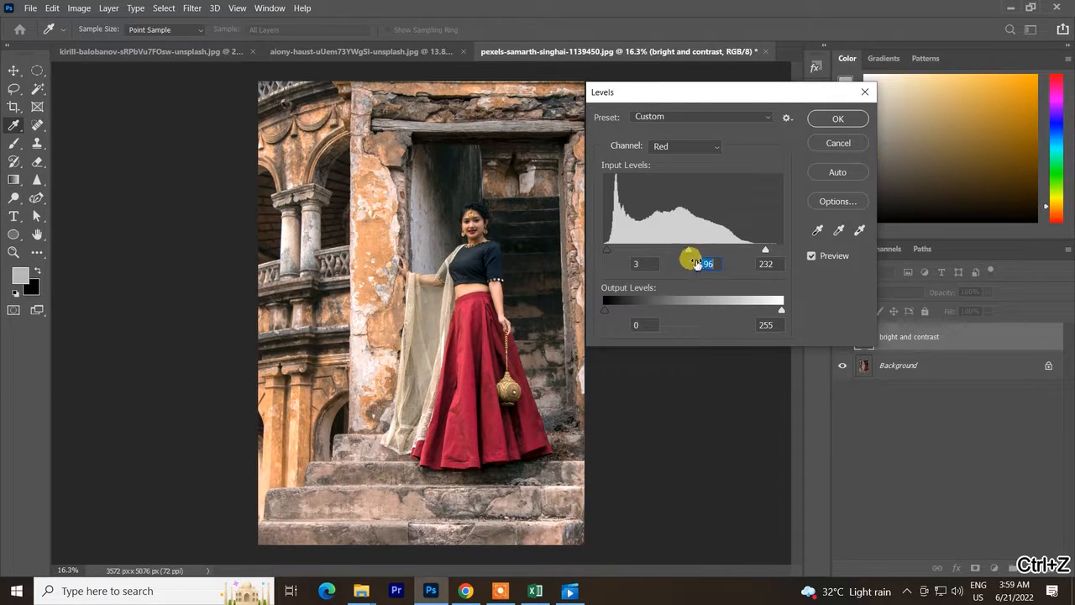
Set the Green channel's input levels to shadow 0, midtone 0.96 and highlight 254.
{"action": "left_click", "coordinate": [684, 148]}
{"action": "left_click", "coordinate": [665, 185]}
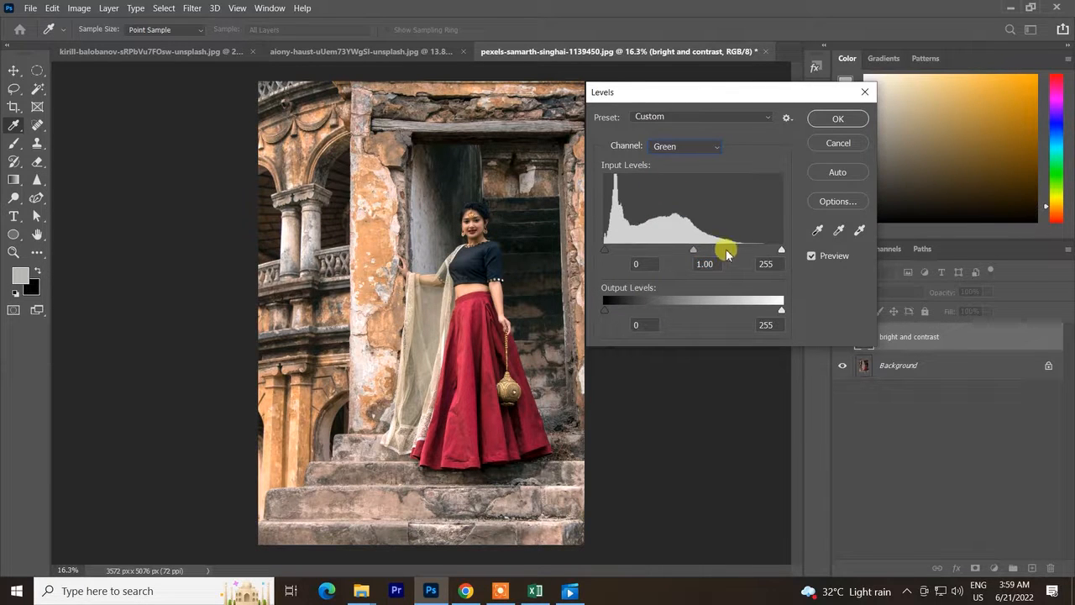
{"action": "left_click_drag", "start_coordinate": [693, 251], "coordinate": [697, 259]}
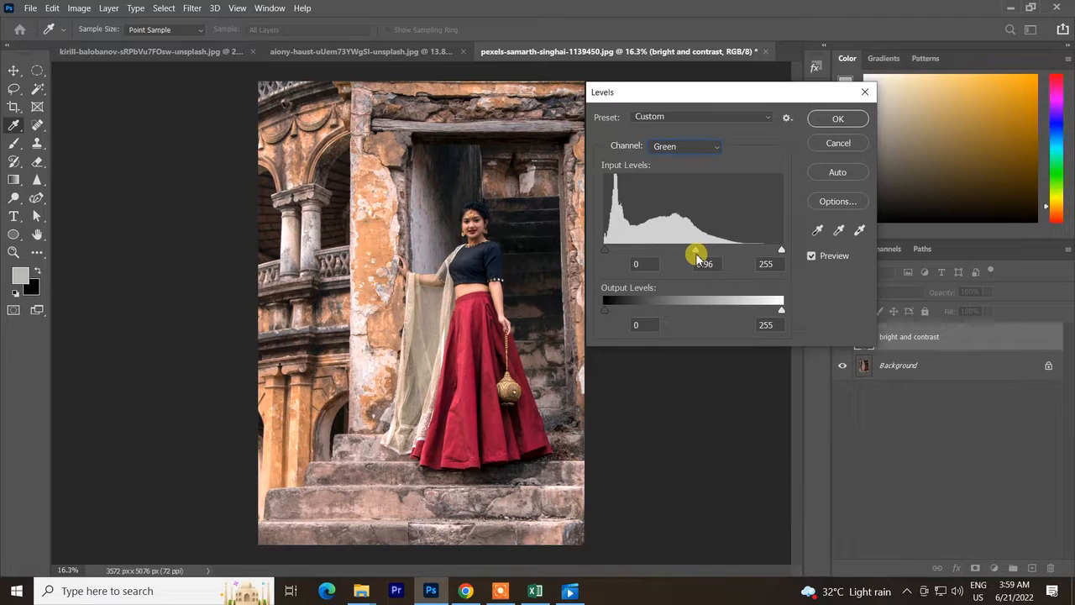
{"action": "mouse_move", "coordinate": [782, 250]}
{"action": "left_mouse_down"}
{"action": "mouse_move", "coordinate": [763, 246]}
{"action": "mouse_move", "coordinate": [780, 247]}
{"action": "left_mouse_up"}
{"action": "left_click_drag", "start_coordinate": [605, 250], "coordinate": [515, 288]}
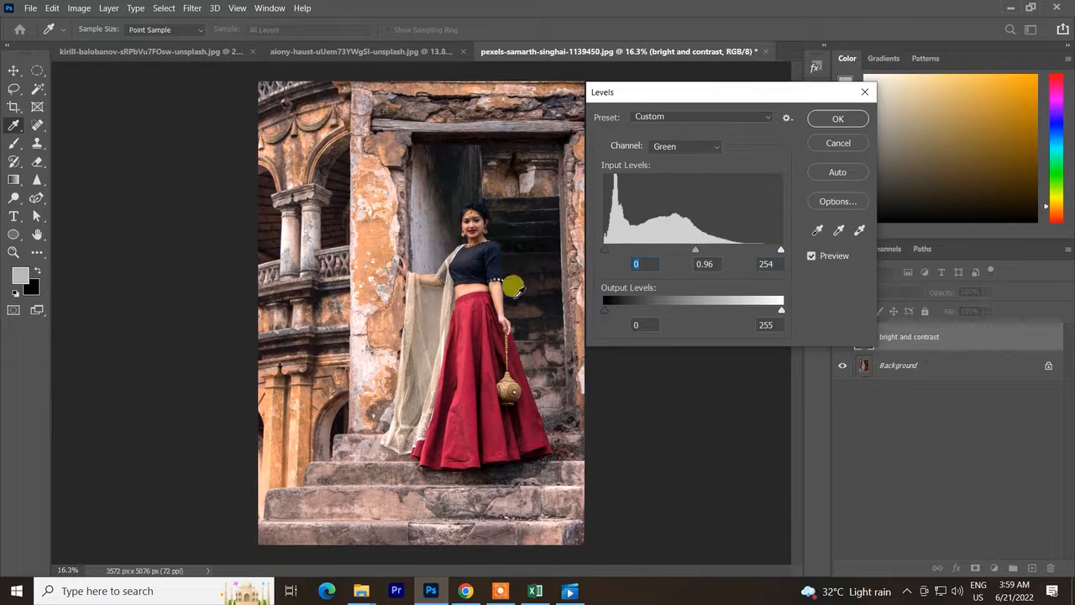
Set the Blue channel's input levels to shadow 2, midtone 1 and highlight 227.
{"action": "left_click", "coordinate": [710, 147]}
{"action": "left_click", "coordinate": [670, 196]}
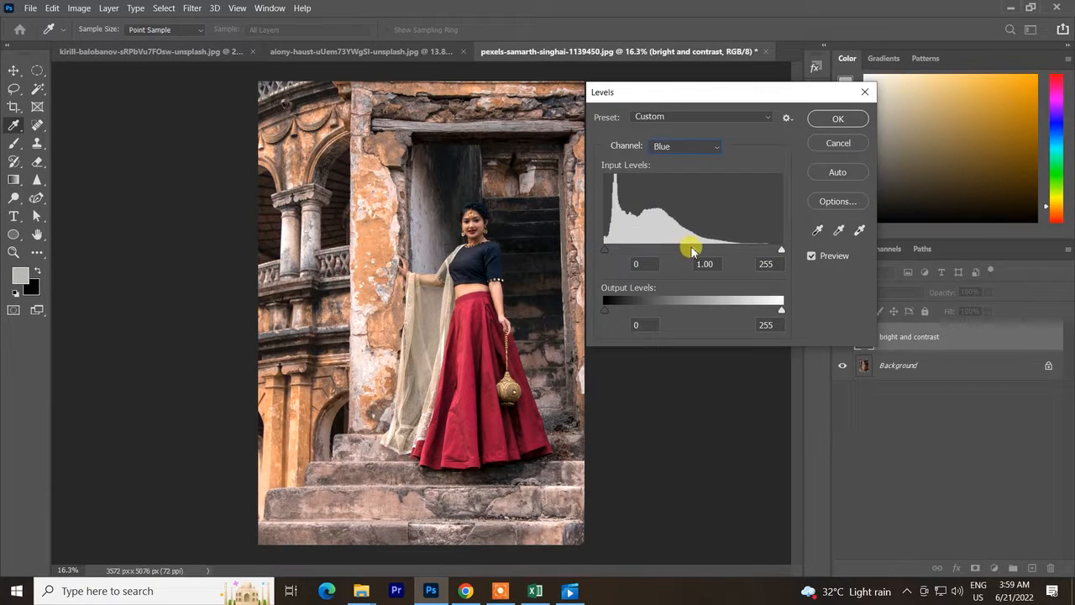
{"action": "left_click_drag", "start_coordinate": [693, 249], "coordinate": [691, 261]}
{"action": "left_click_drag", "start_coordinate": [692, 251], "coordinate": [696, 253]}
{"action": "key", "text": "ctrl+z"}
{"action": "left_click_drag", "start_coordinate": [604, 249], "coordinate": [606, 251]}
{"action": "left_click_drag", "start_coordinate": [780, 249], "coordinate": [763, 258]}
Return to the composite RGB channel and set its midtone input level to 1.21.
{"action": "left_click", "coordinate": [703, 145]}
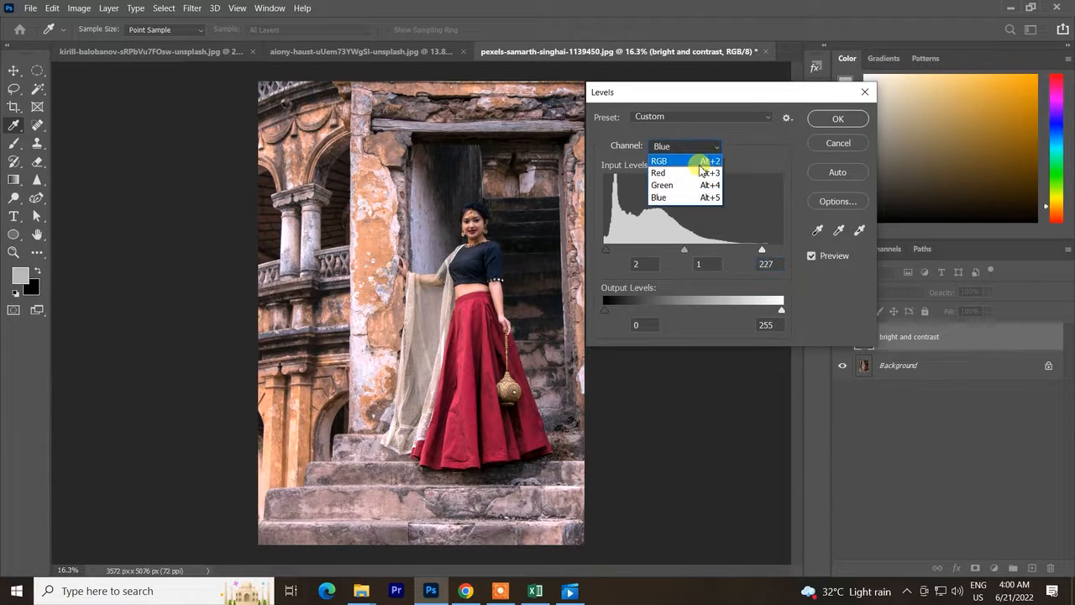
{"action": "left_click", "coordinate": [698, 161]}
{"action": "key", "text": "ctrl+z"}
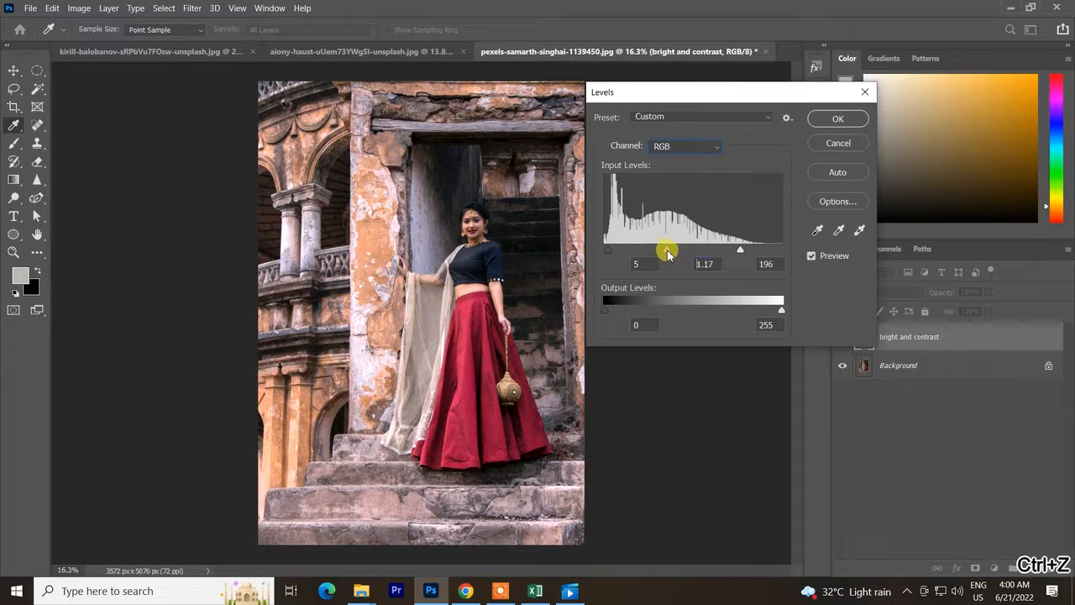
{"action": "left_click_drag", "start_coordinate": [669, 254], "coordinate": [666, 254]}
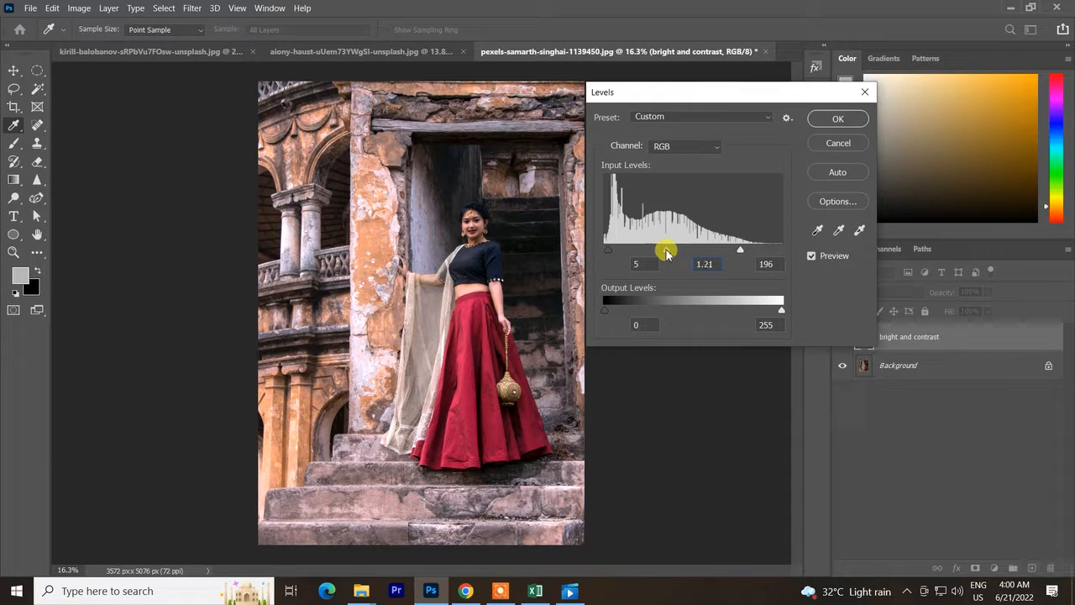
{"action": "key", "text": "alt"}
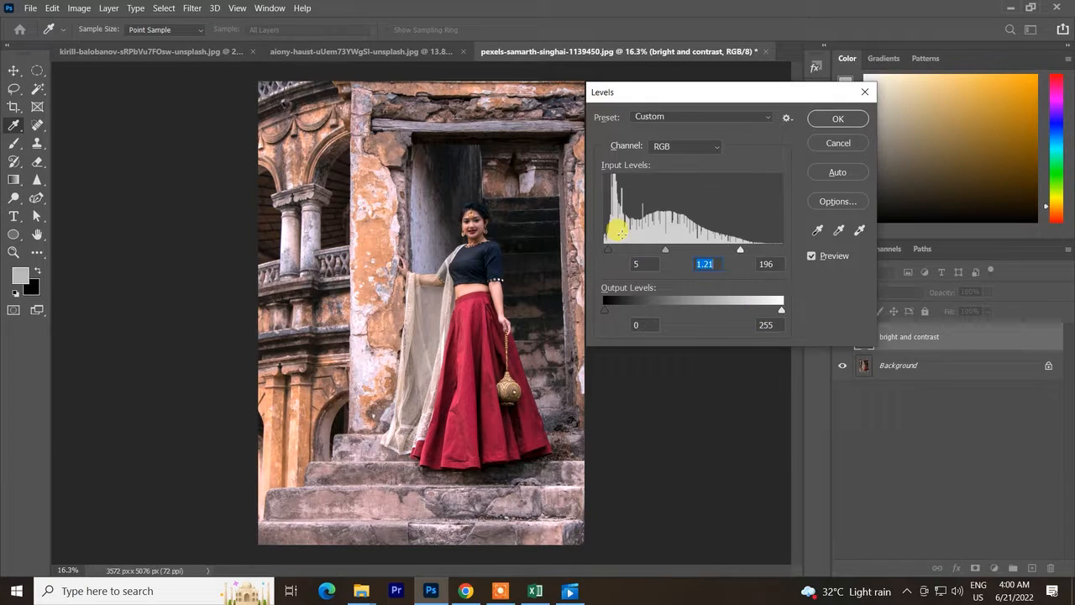
Save the current Levels settings to the Desktop as a preset named "daily use preset ( brt)".
{"action": "left_click", "coordinate": [787, 119]}
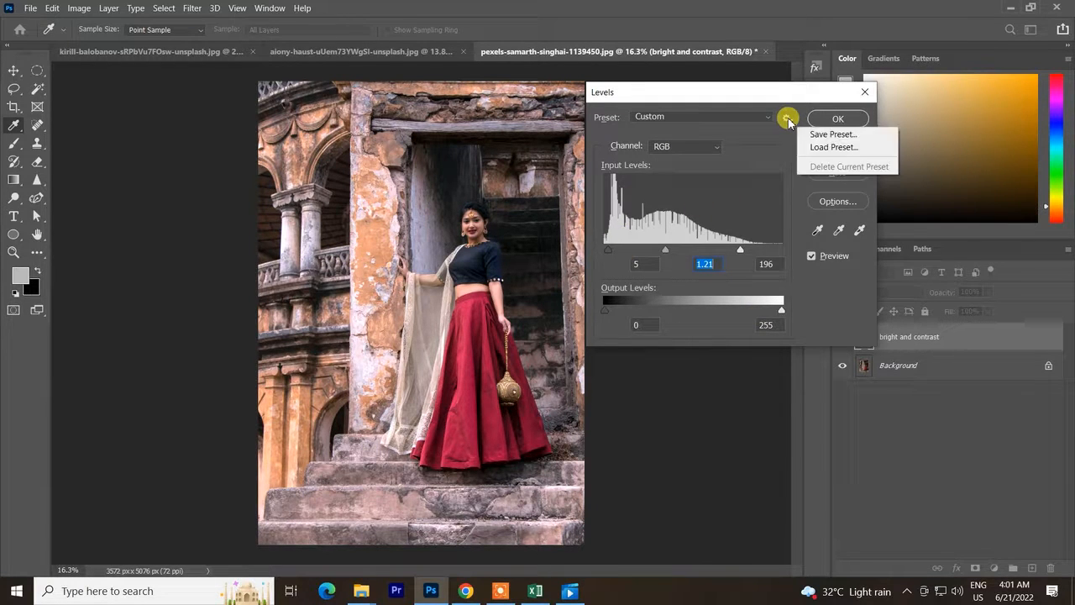
{"action": "left_click", "coordinate": [830, 134]}
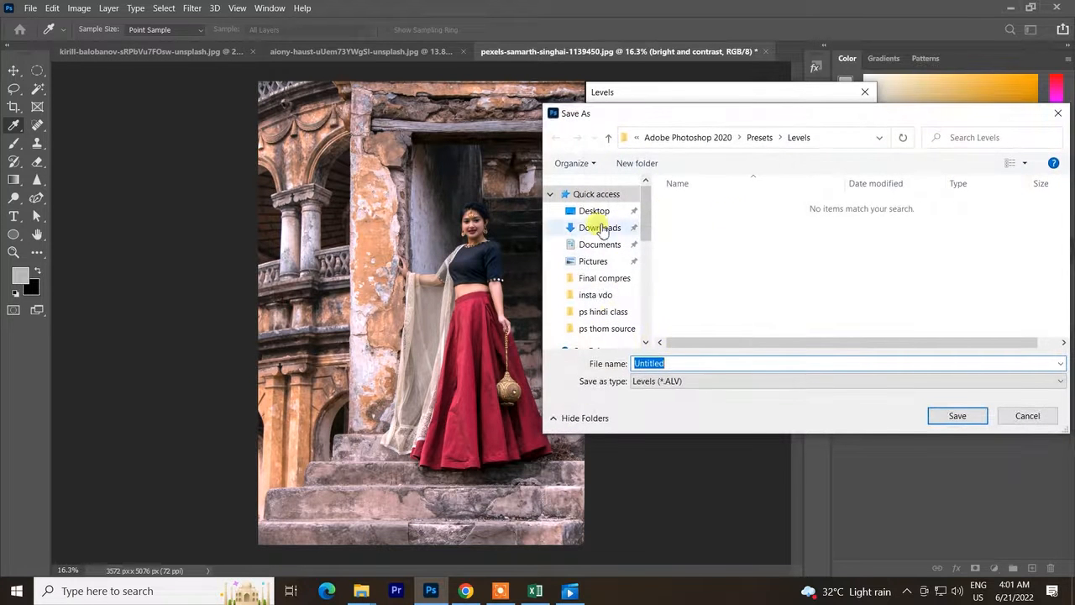
{"action": "left_click", "coordinate": [594, 211]}
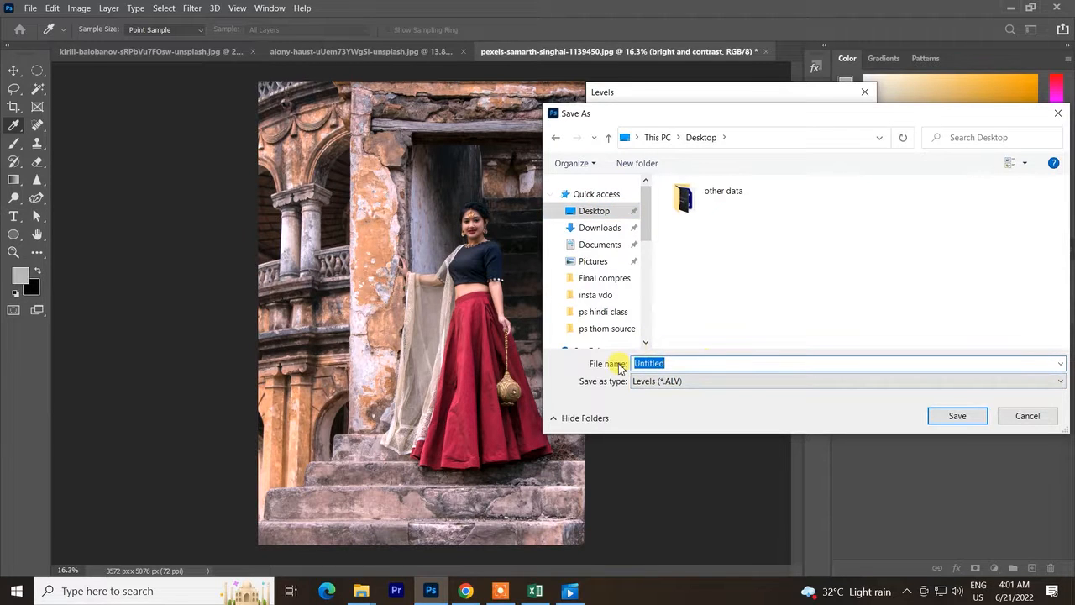
{"action": "type", "text": "daily use preset ( brt"}
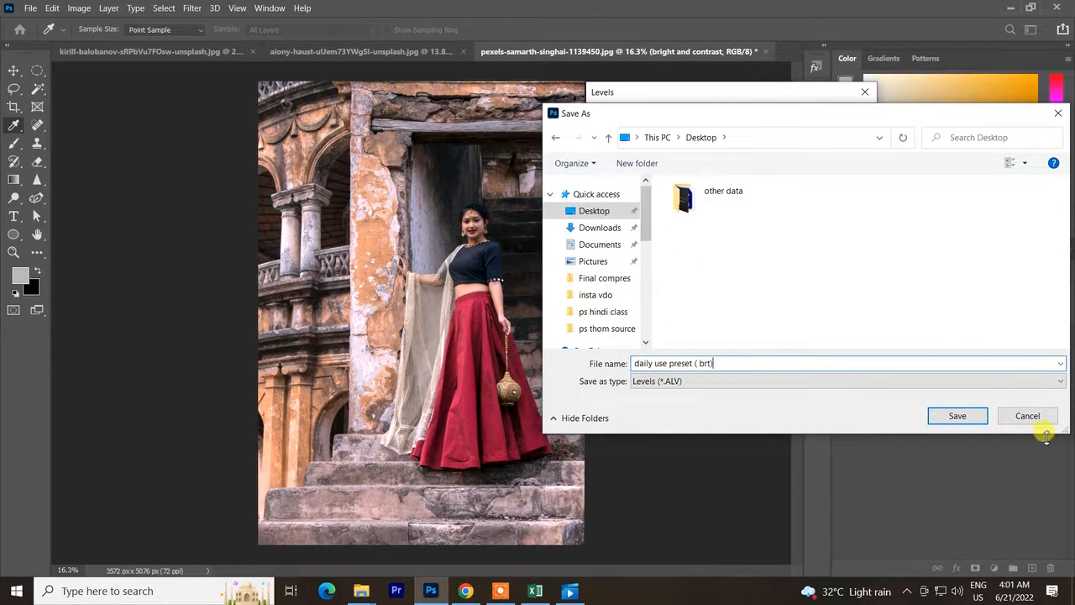
{"action": "left_click", "coordinate": [958, 415]}
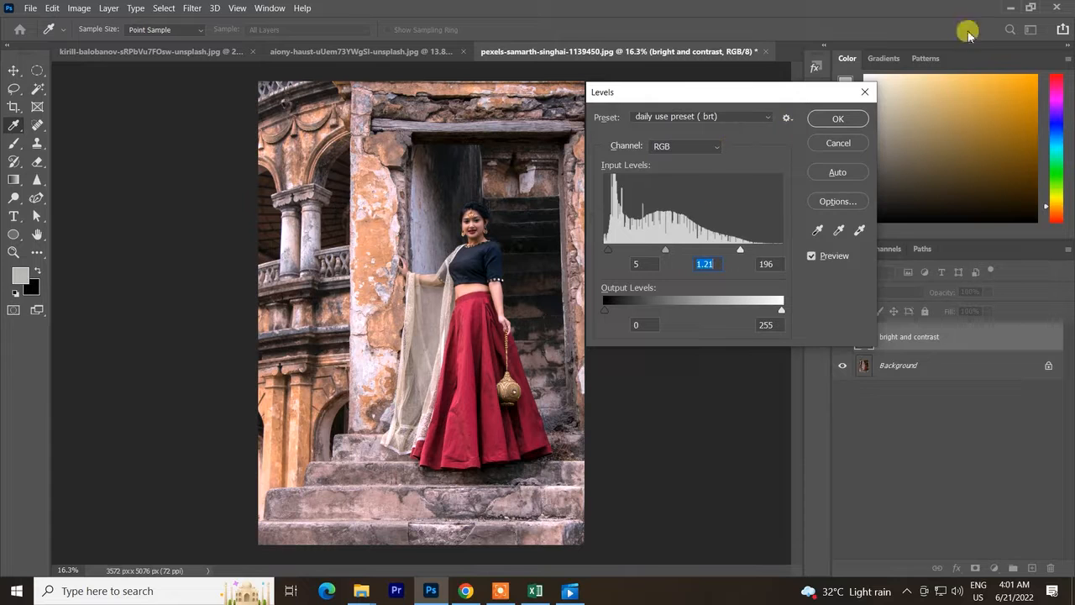
Load the "daily use preset ( brt)" Levels file from the Desktop and check it in the list of presets.
{"action": "left_click", "coordinate": [787, 118]}
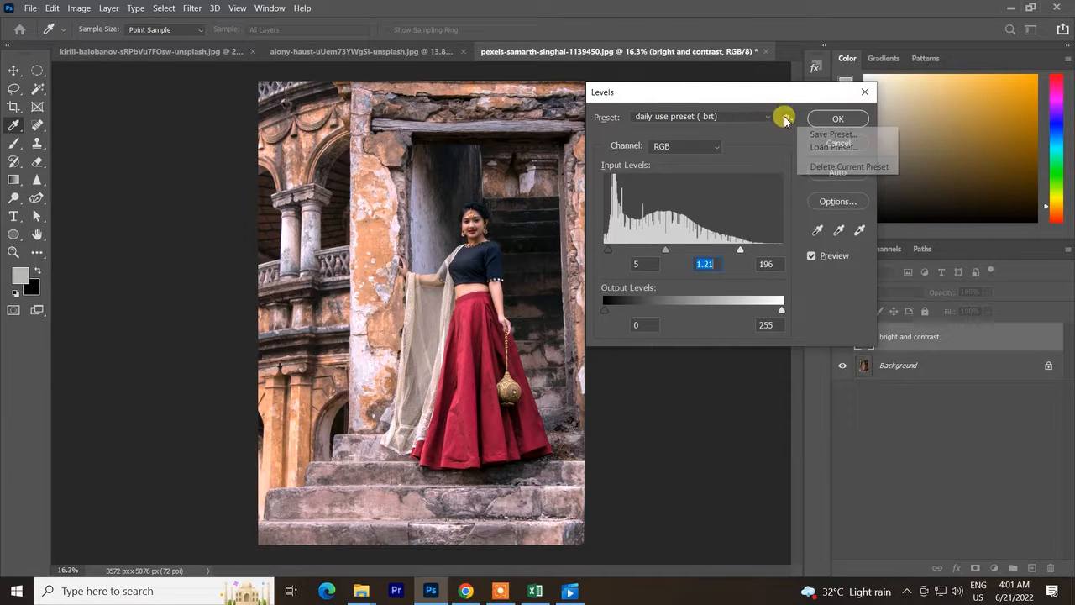
{"action": "left_click", "coordinate": [823, 148]}
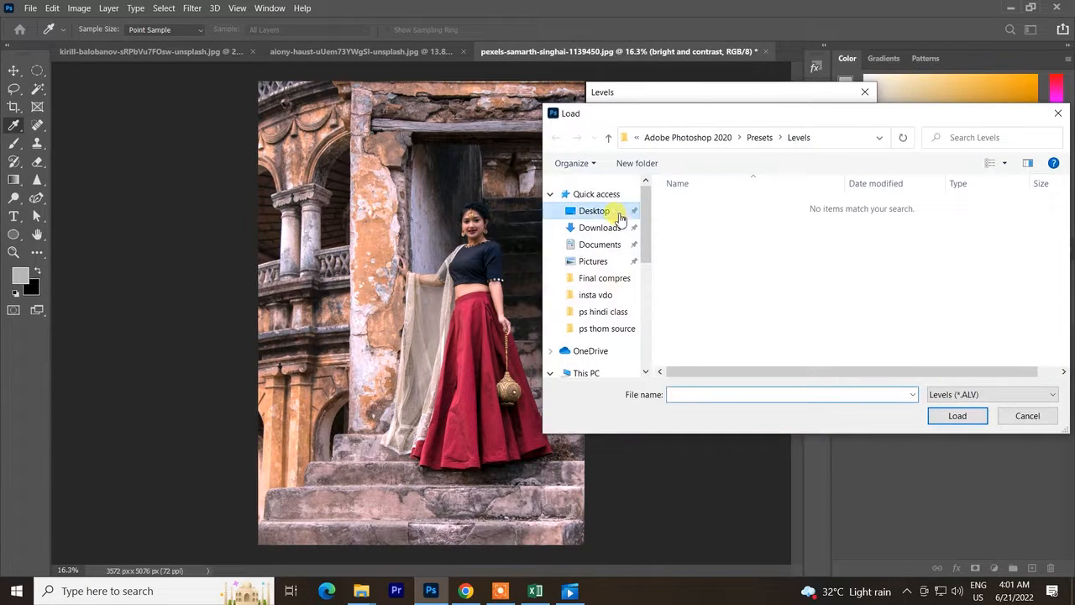
{"action": "left_click", "coordinate": [617, 216]}
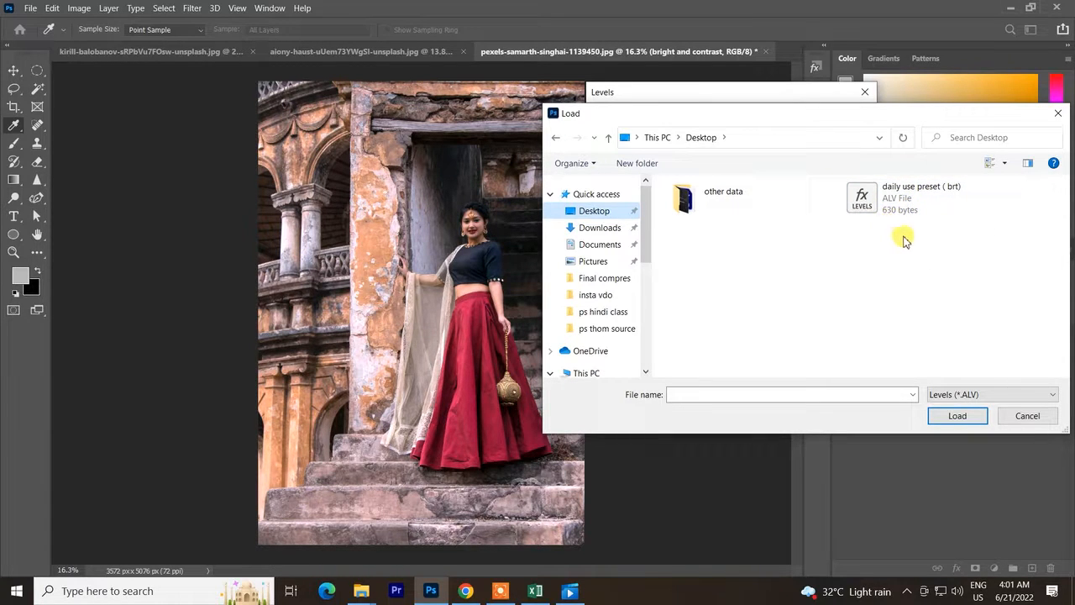
{"action": "left_click", "coordinate": [891, 195]}
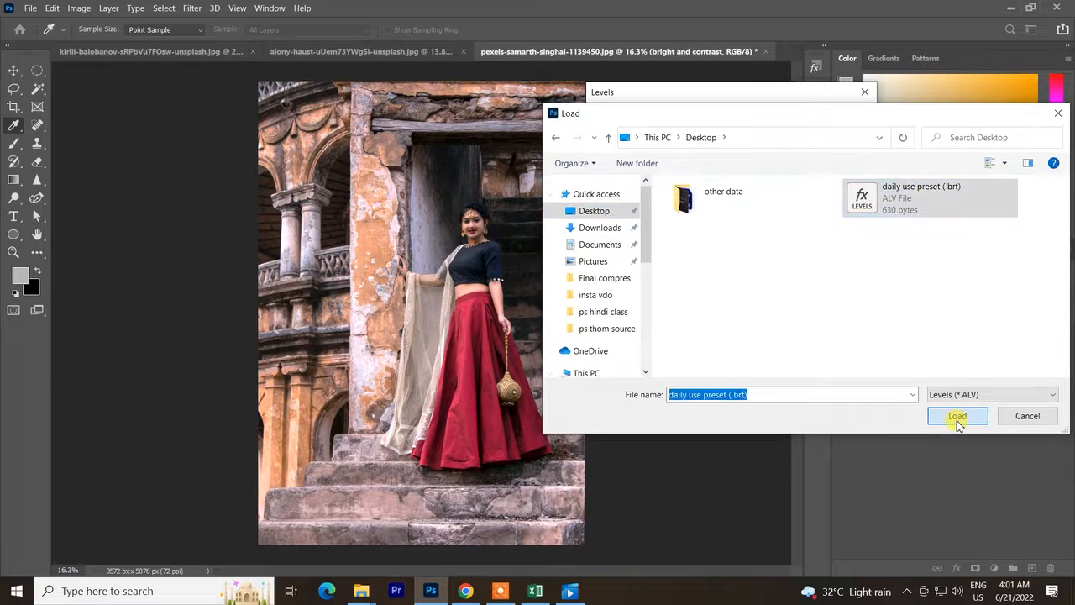
{"action": "left_click", "coordinate": [957, 416]}
{"action": "left_click", "coordinate": [706, 118]}
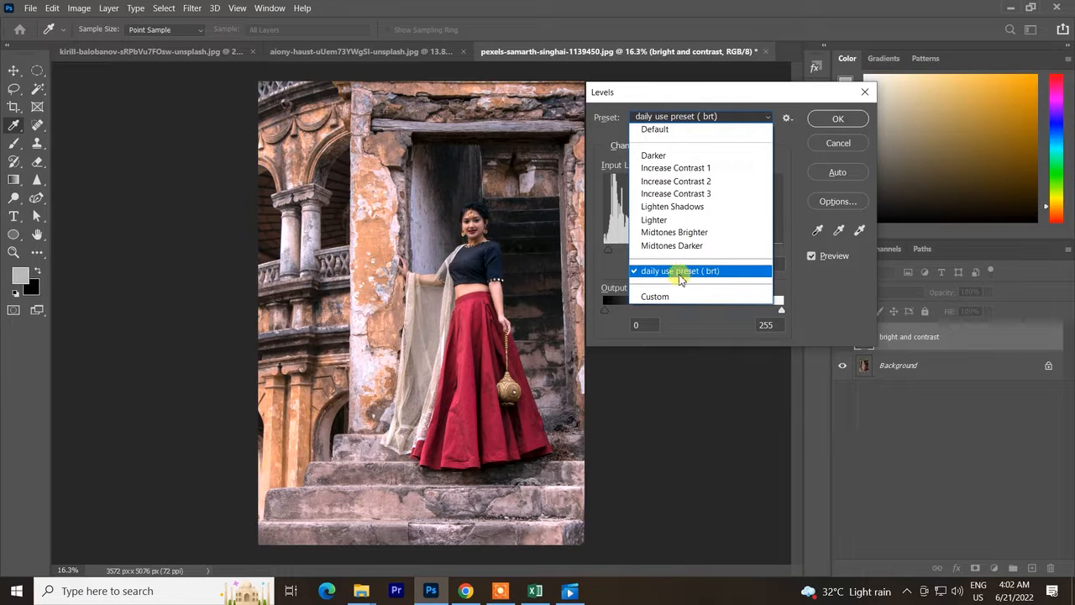
{"action": "left_click", "coordinate": [712, 341]}
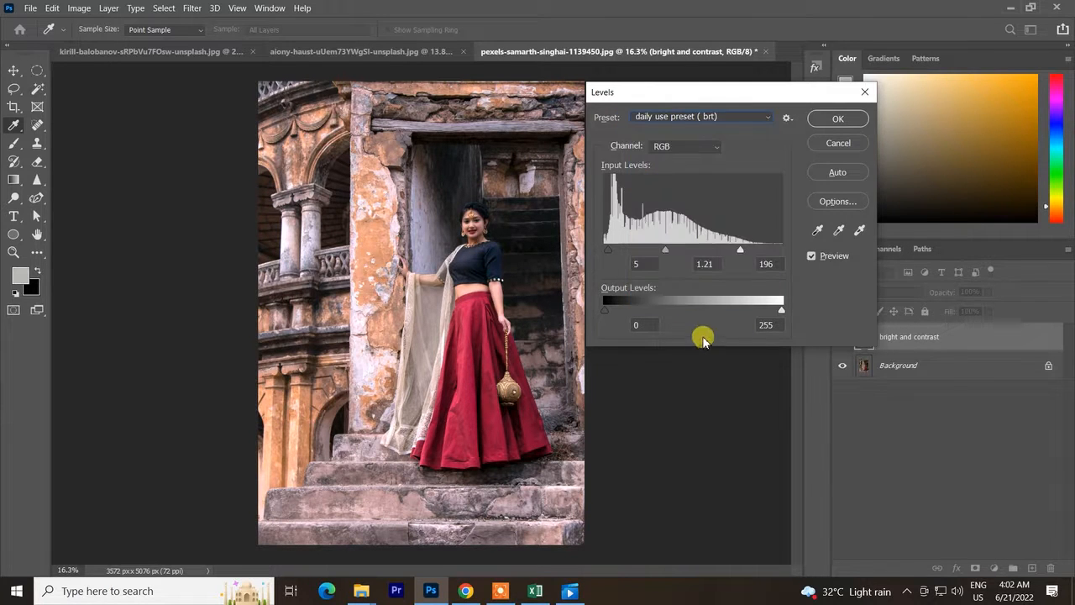
Apply the Levels adjustment and hide the "bright and contrast" layer to compare with the original photo.
{"action": "left_click", "coordinate": [831, 119]}
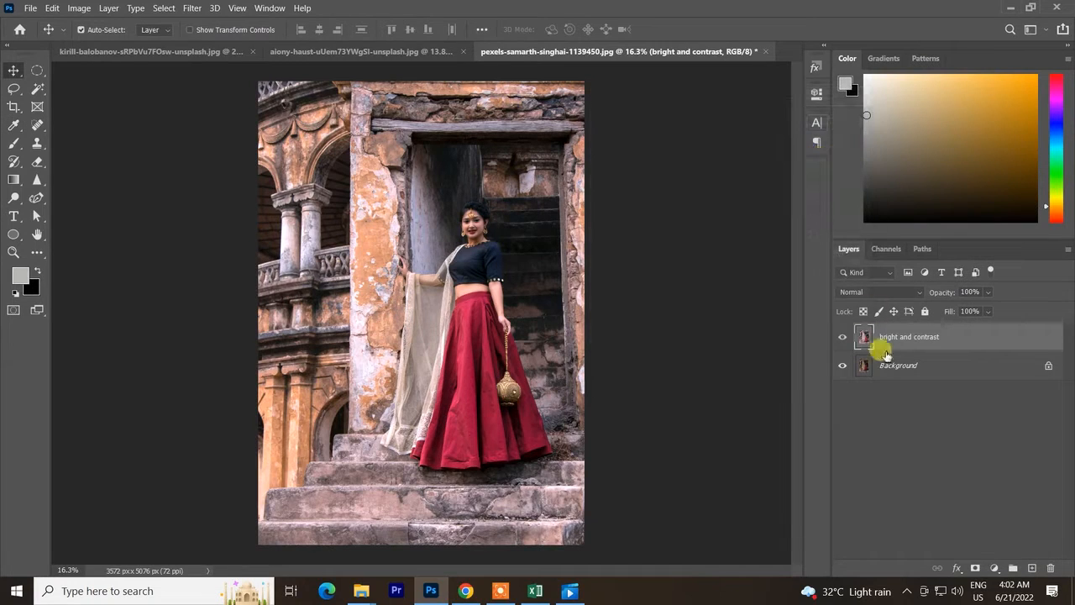
{"action": "left_click", "coordinate": [843, 337]}
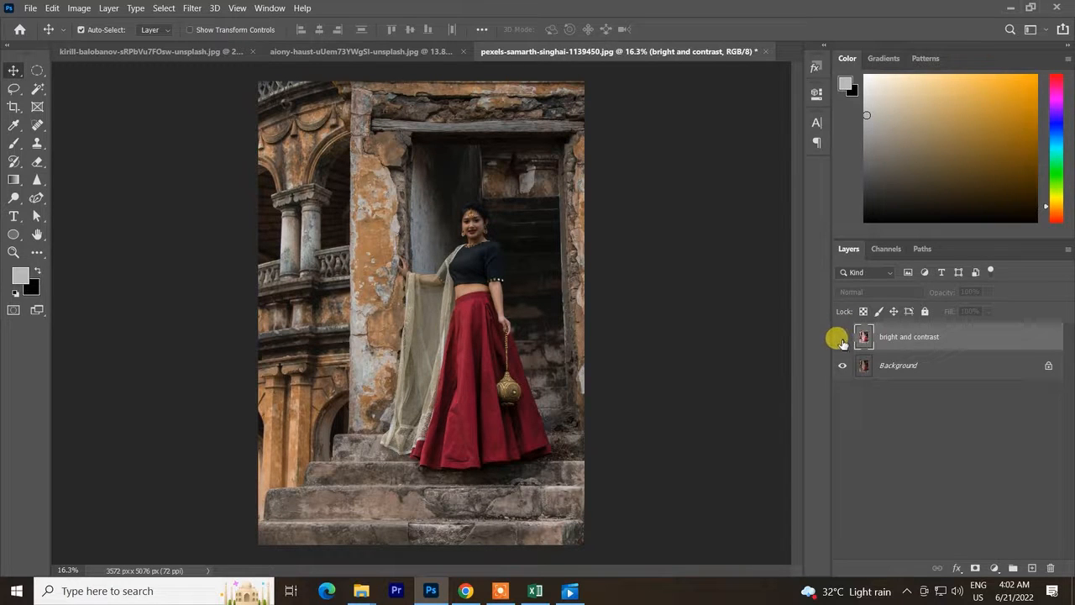
Show and hide the "bright and contrast" layer to compare it with the original, and duplicate the Background layer.
{"action": "left_click", "coordinate": [843, 337]}
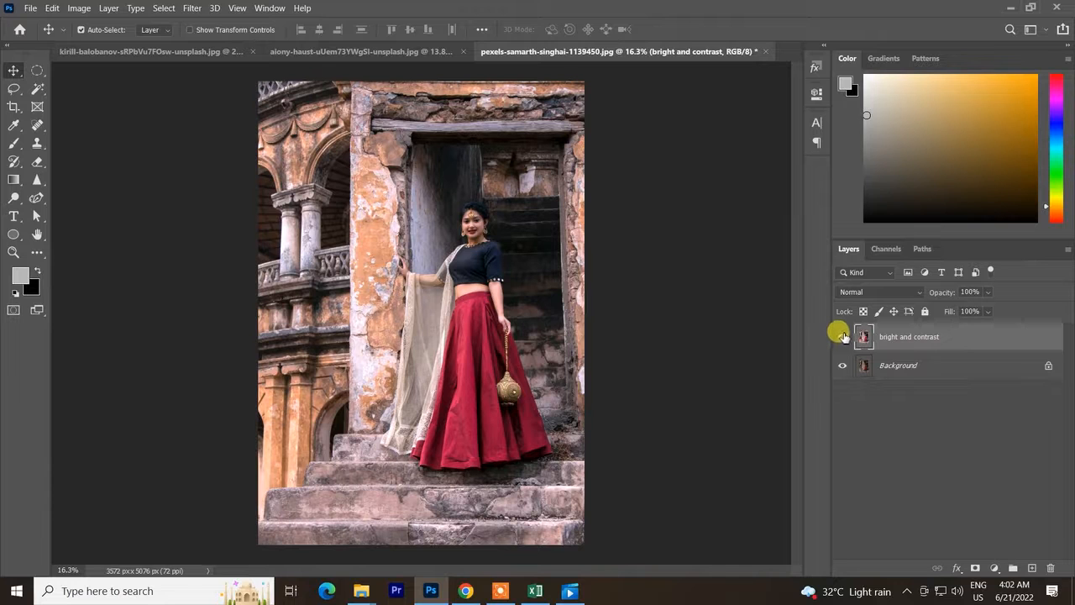
{"action": "left_click", "coordinate": [842, 338]}
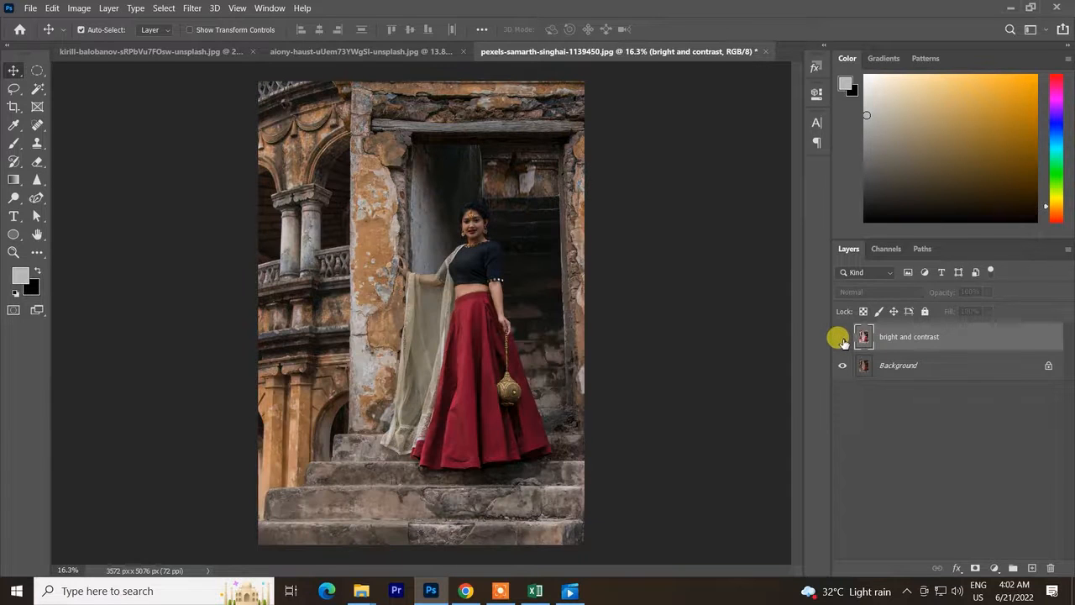
{"action": "left_click", "coordinate": [903, 376]}
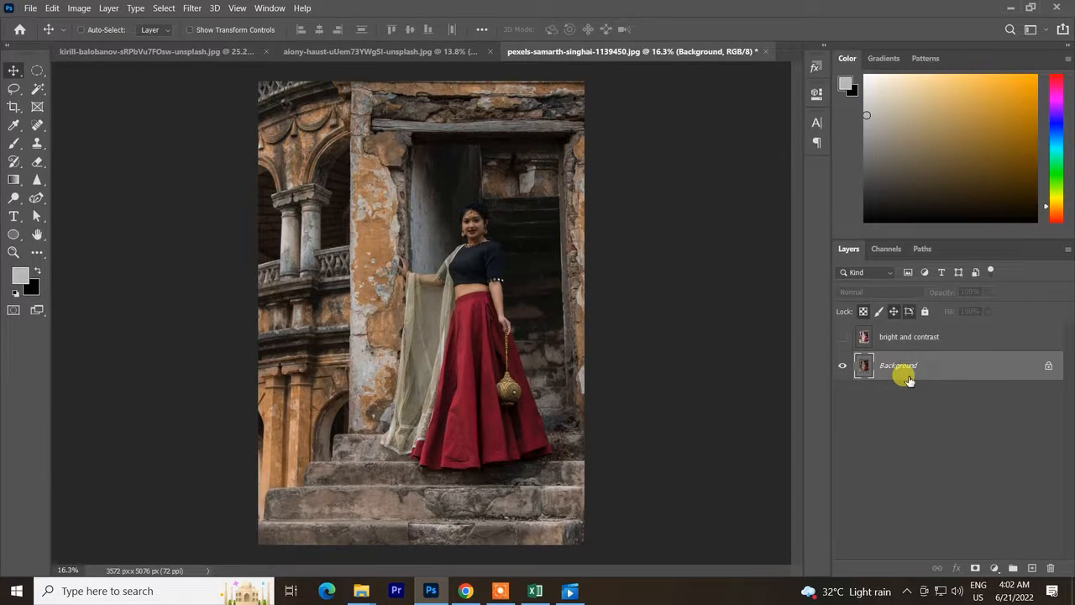
{"action": "key", "text": "ctrl+j"}
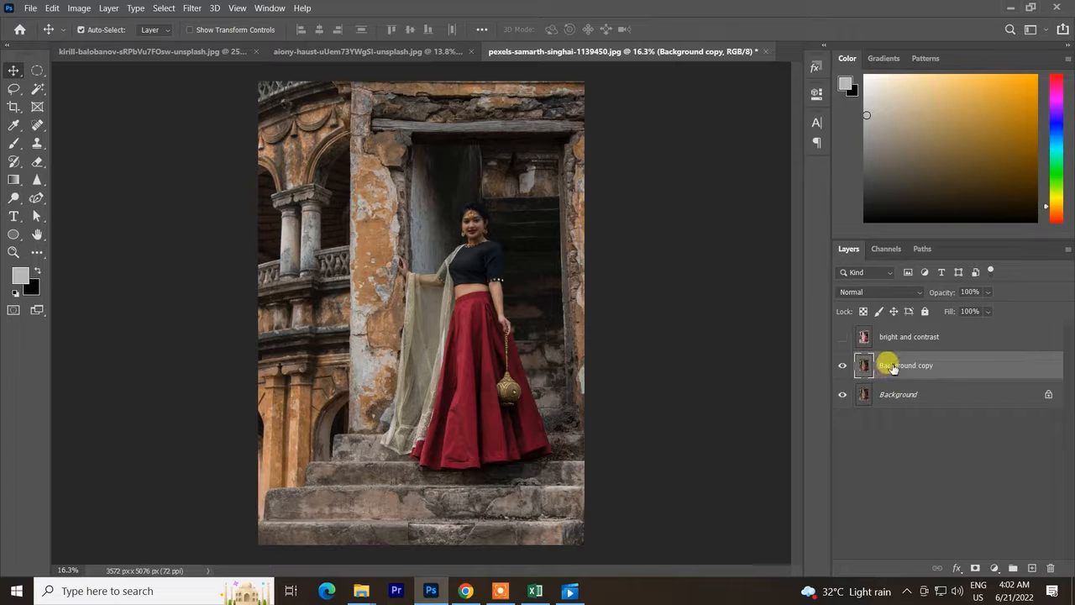
Apply a Levels adjustment to the Background copy using the saved "daily use preset ( brt)" preset.
{"action": "left_click", "coordinate": [78, 8]}
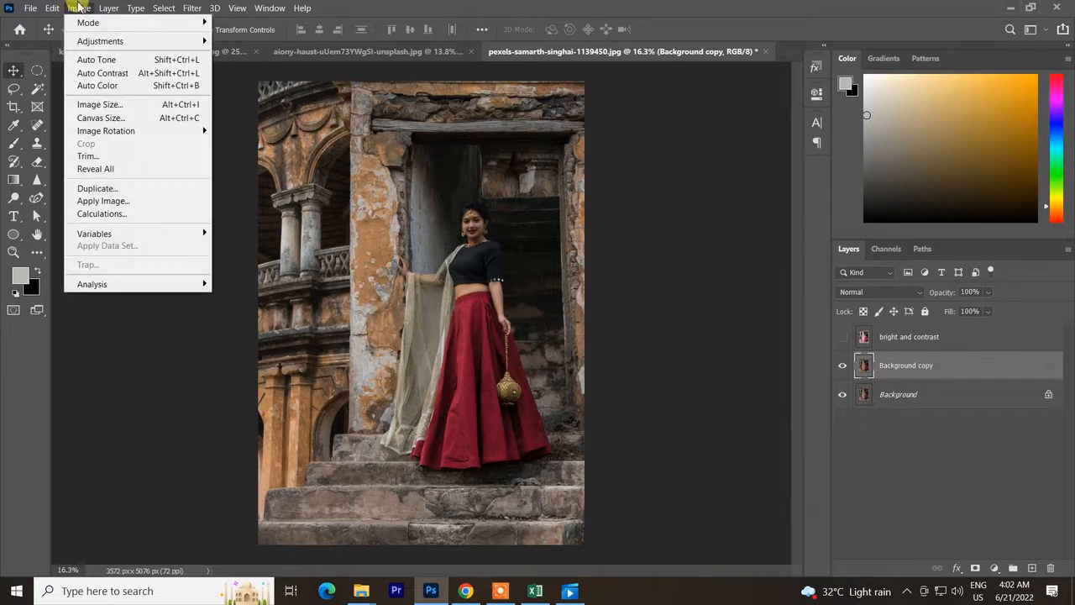
{"action": "mouse_move", "coordinate": [90, 42]}
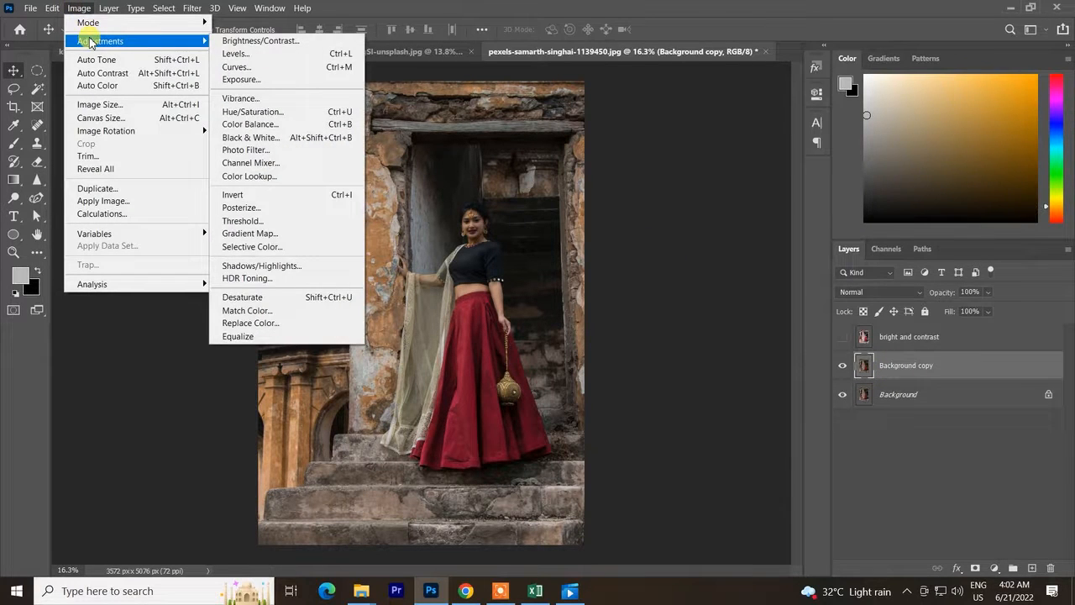
{"action": "left_click", "coordinate": [249, 57]}
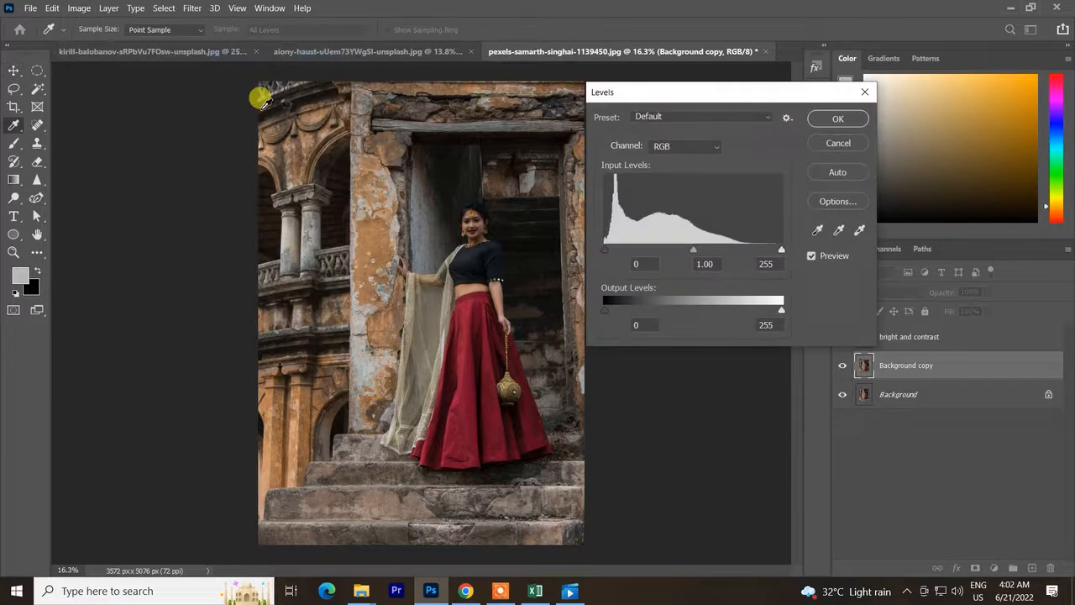
{"action": "left_click", "coordinate": [765, 116]}
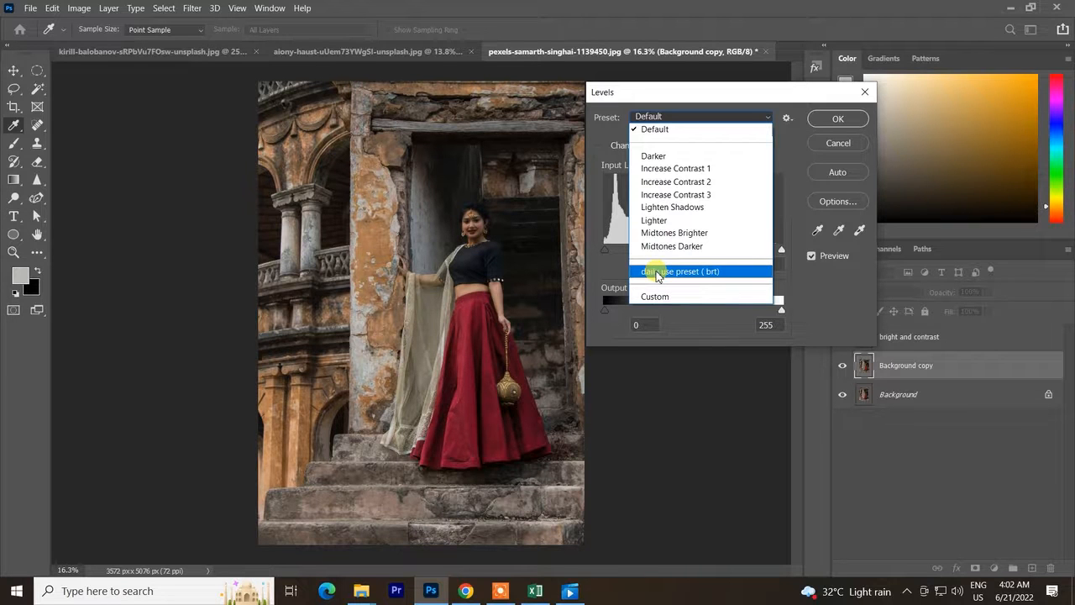
{"action": "left_click", "coordinate": [658, 272]}
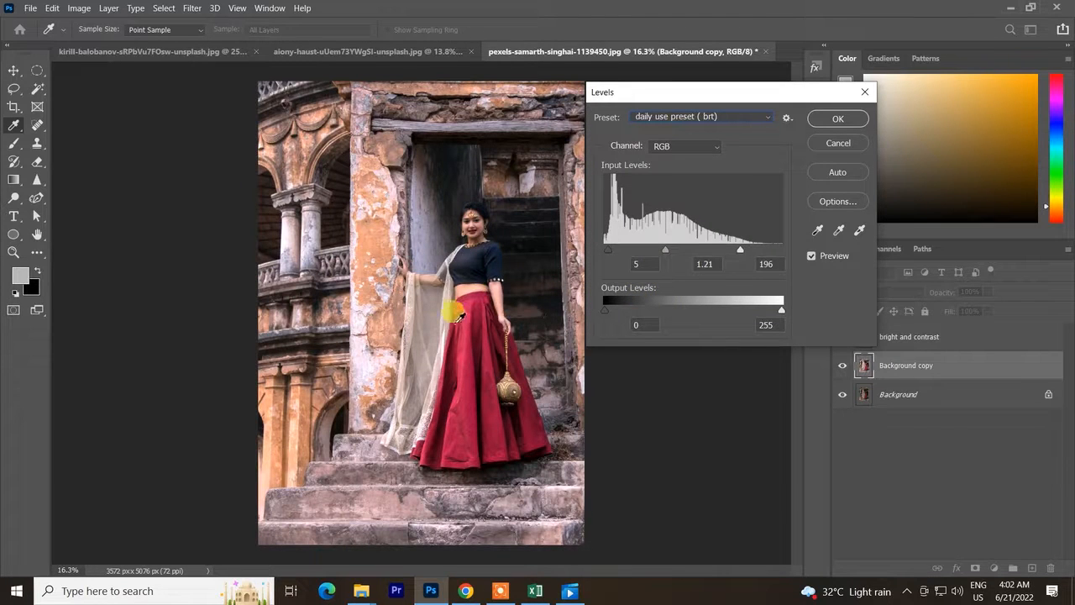
{"action": "left_click", "coordinate": [838, 119]}
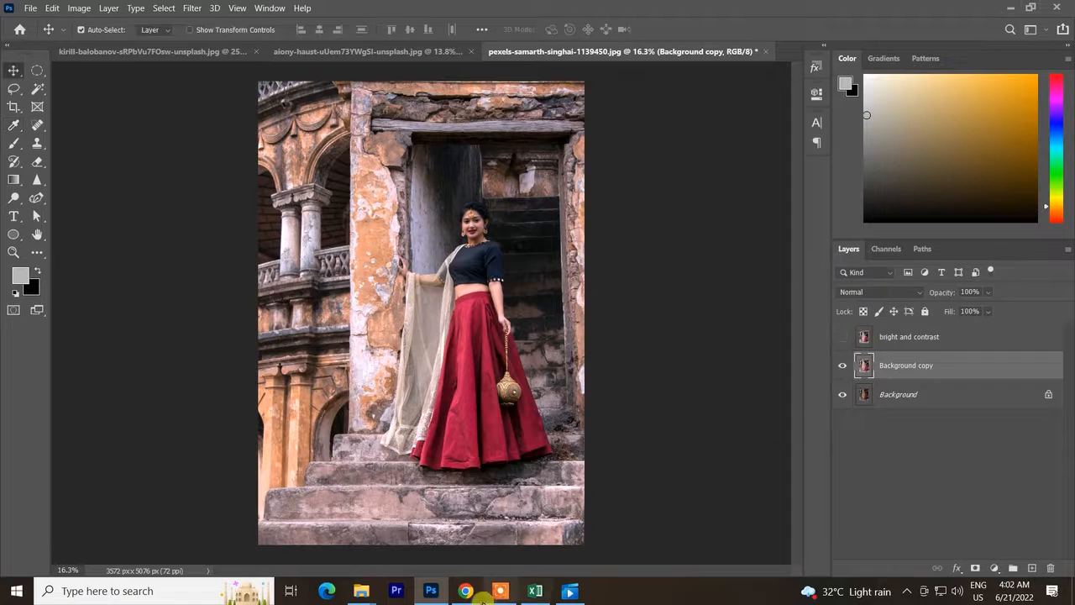
Switch to Chrome and open the Pexels photo of the woman in red beside the tree from the similar photos.
{"action": "left_click", "coordinate": [470, 592]}
{"action": "left_click", "coordinate": [30, 74]}
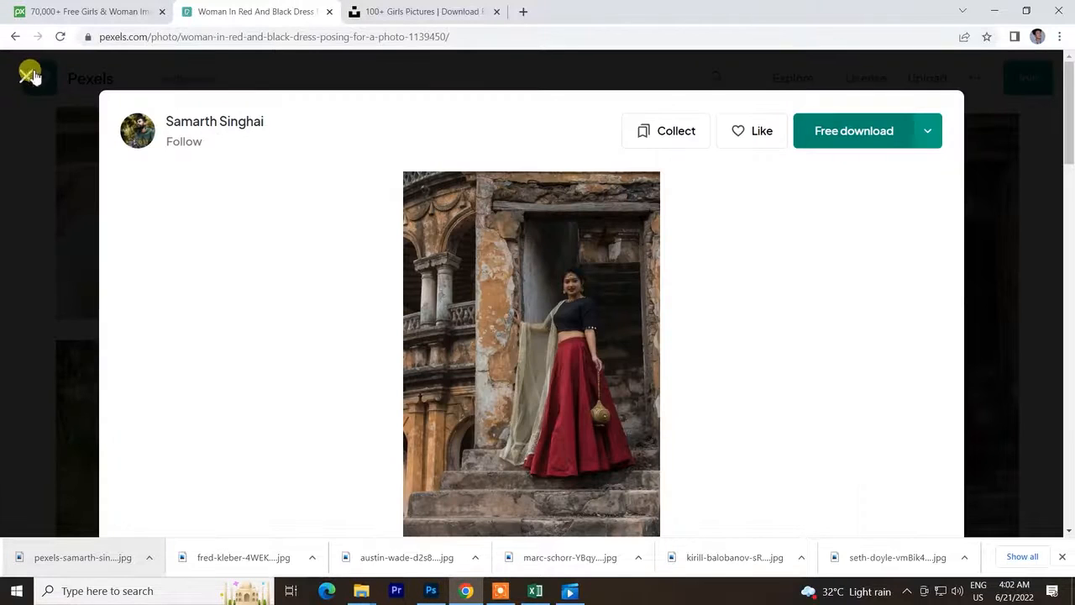
{"action": "scroll", "coordinate": [494, 277], "scroll_direction": "down", "scroll_amount": 10}
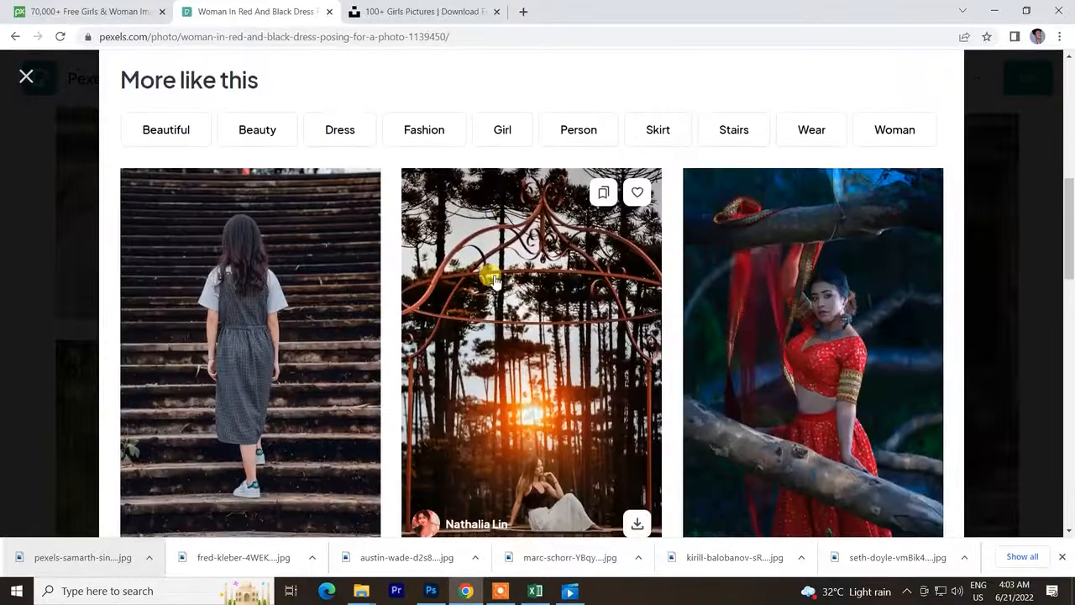
{"action": "scroll", "coordinate": [492, 281], "scroll_direction": "down", "scroll_amount": 3}
{"action": "scroll", "coordinate": [787, 317], "scroll_direction": "up", "scroll_amount": 1}
{"action": "left_click", "coordinate": [836, 290]}
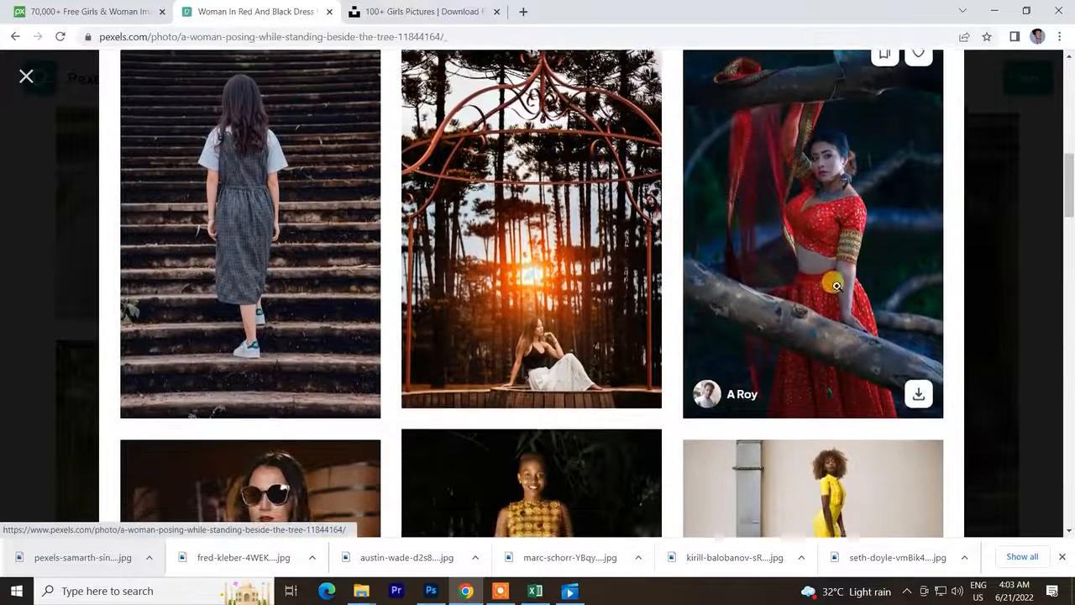
Download the photo of the woman in red to the Desktop as a JPEG and open it in Photoshop.
{"action": "left_click", "coordinate": [924, 132]}
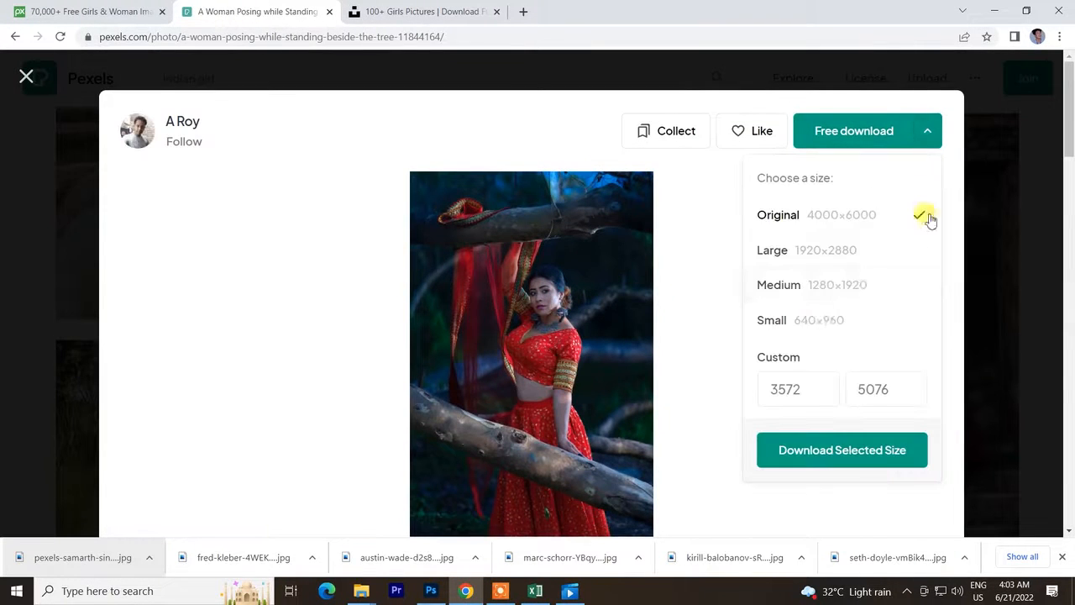
{"action": "left_click", "coordinate": [826, 451]}
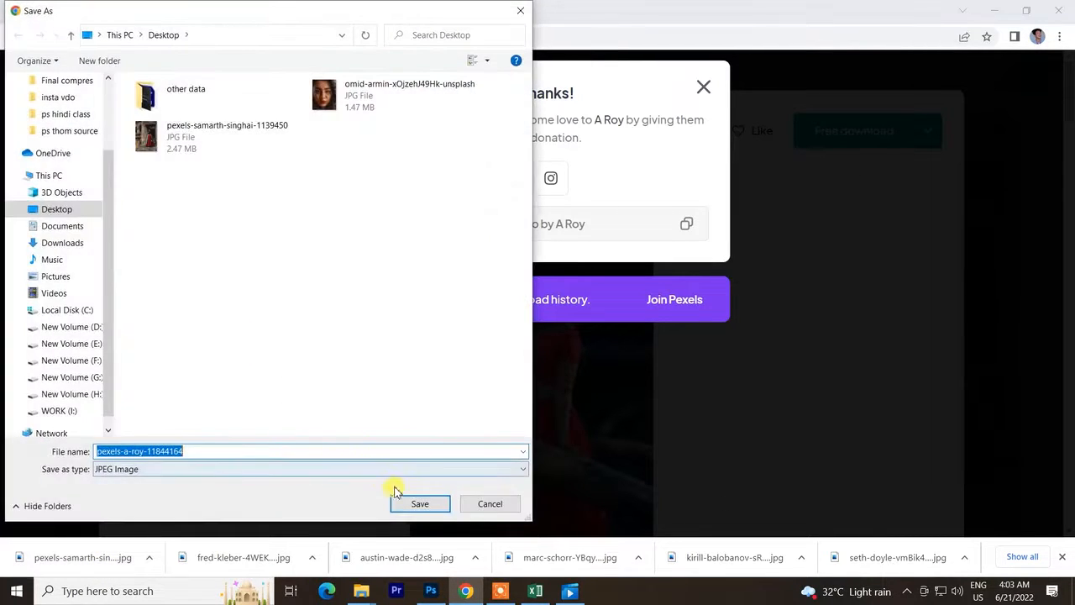
{"action": "left_click", "coordinate": [410, 501]}
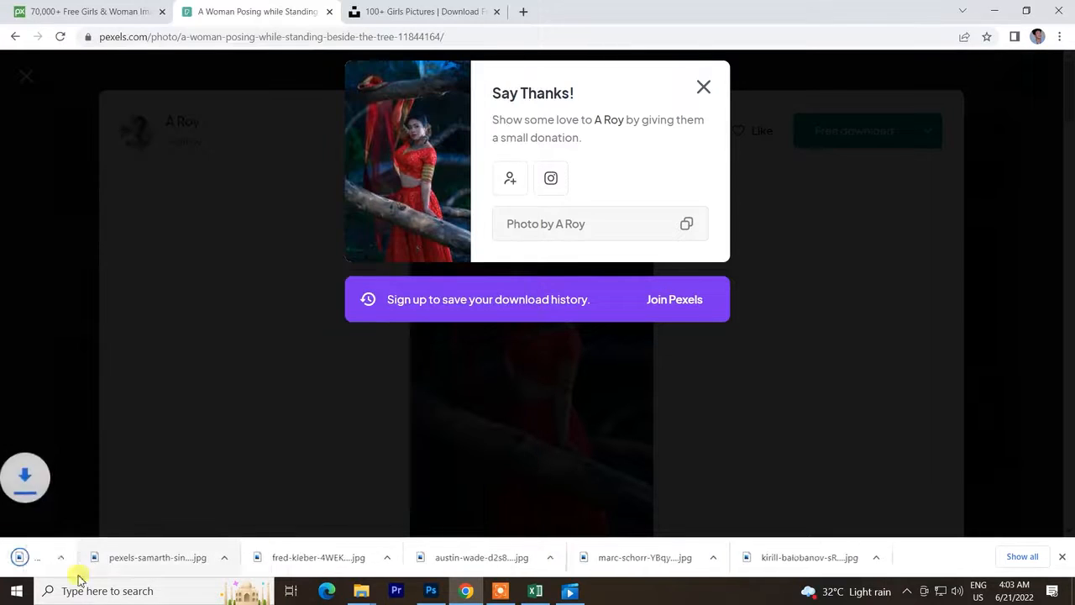
{"action": "left_click_drag", "start_coordinate": [50, 557], "coordinate": [677, 87]}
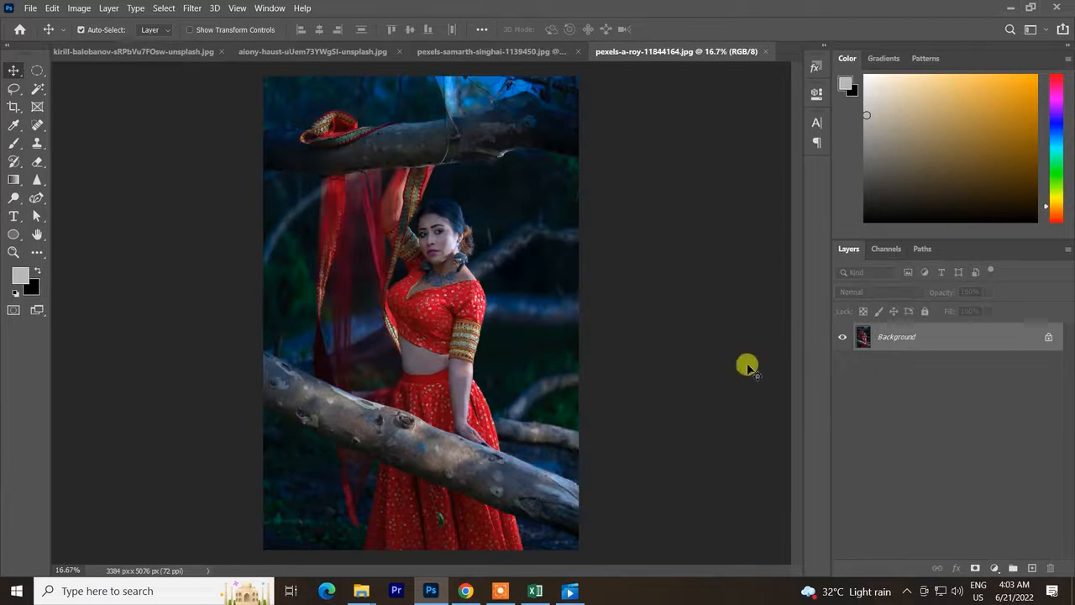
Duplicate the new photo's Background layer and apply Levels to the copy with the "daily use preset ( brt)" preset.
{"action": "key", "text": "ctrl+j"}
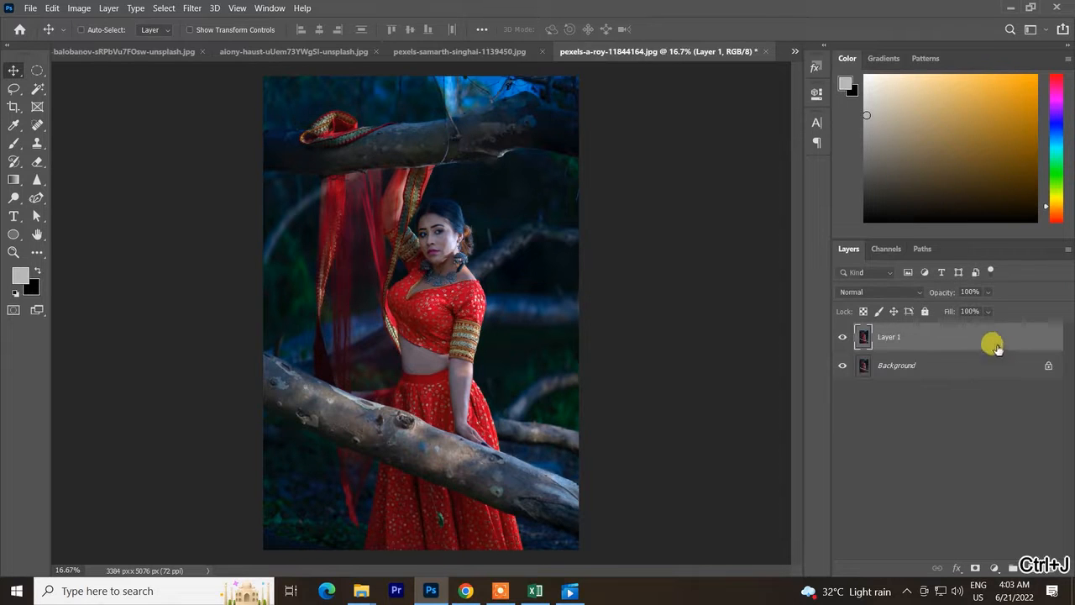
{"action": "left_click", "coordinate": [79, 8]}
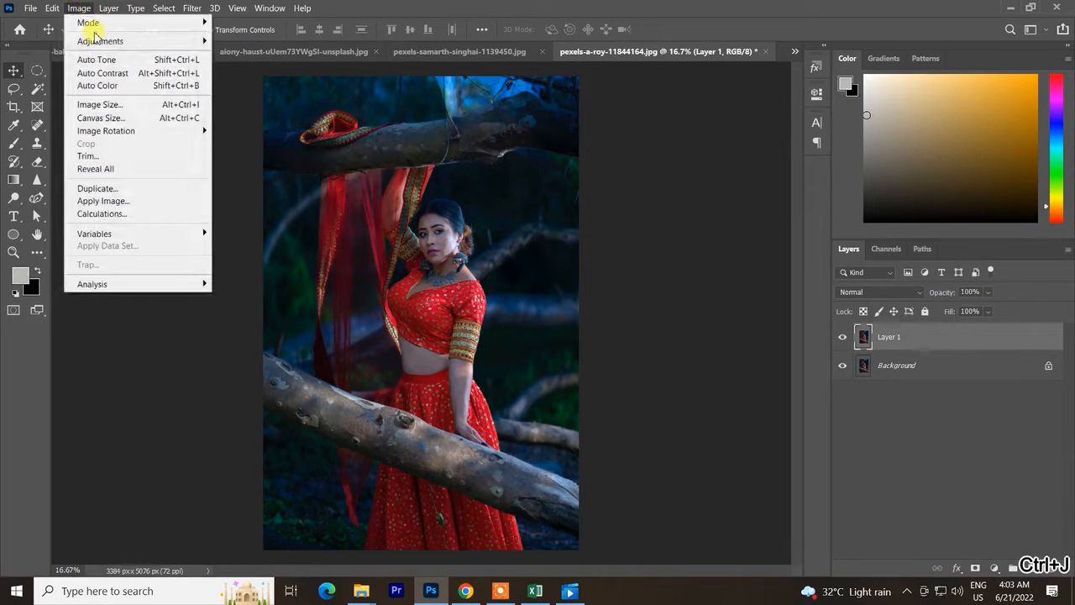
{"action": "mouse_move", "coordinate": [95, 40]}
{"action": "left_click", "coordinate": [266, 54]}
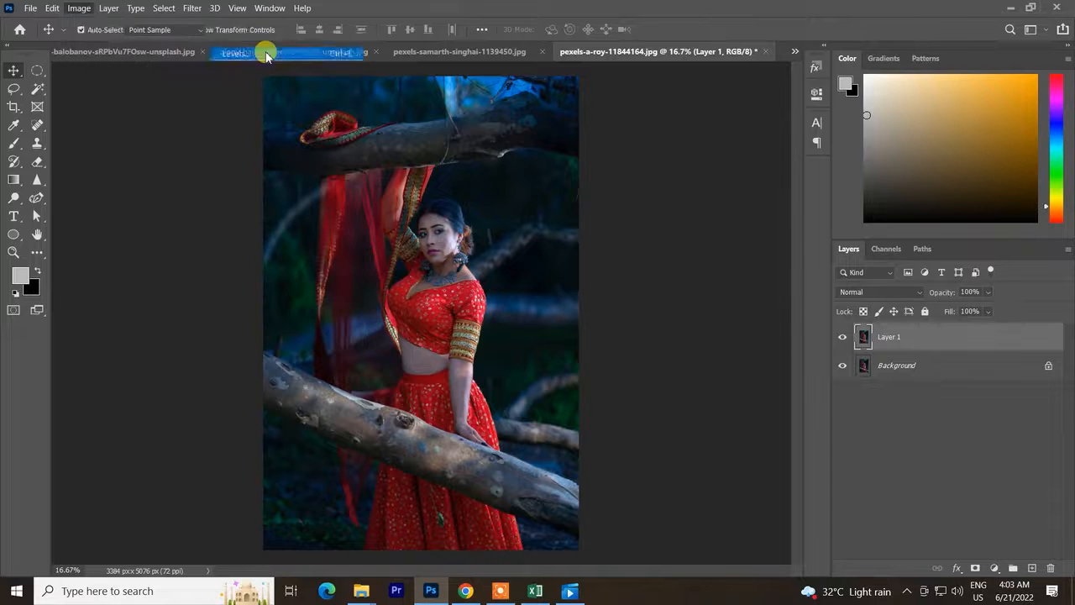
{"action": "left_click", "coordinate": [708, 116]}
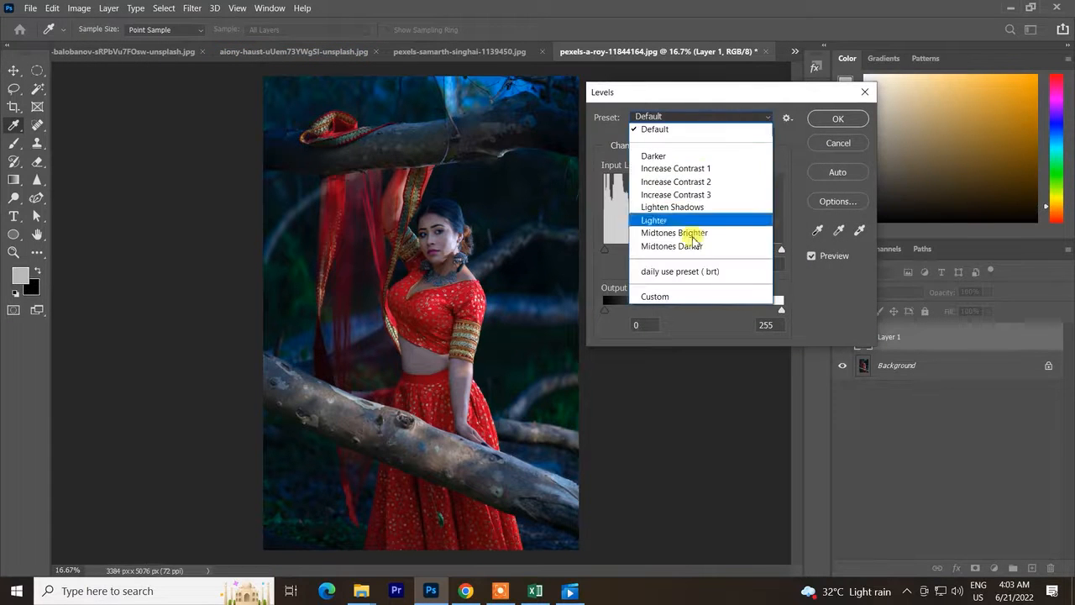
{"action": "left_click", "coordinate": [672, 272]}
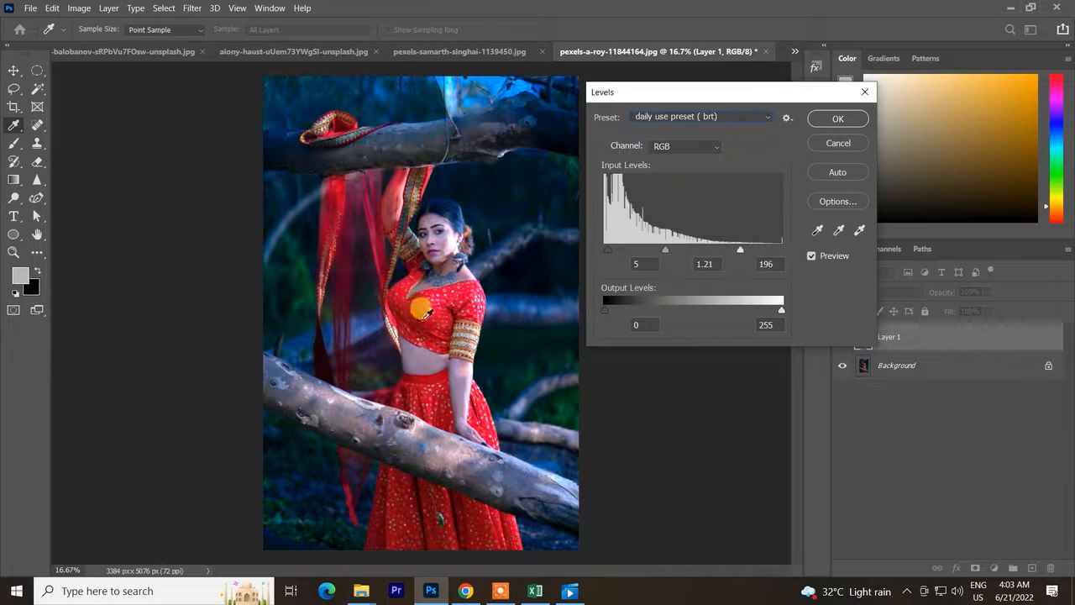
{"action": "left_click", "coordinate": [836, 120]}
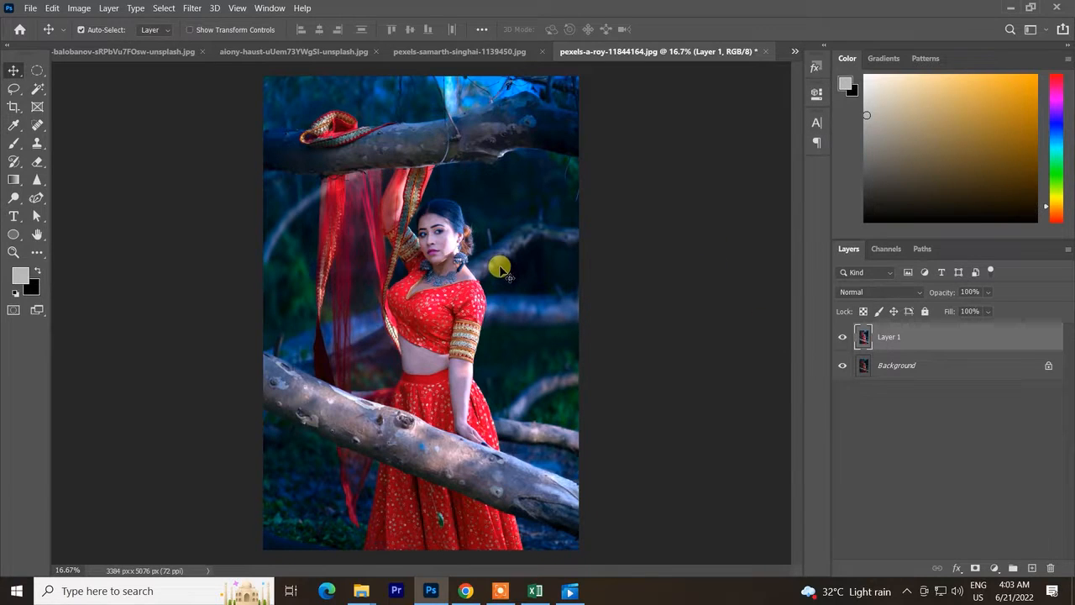
Undo and redo the Levels adjustment to compare before and after, and return to the portrait on the stone steps.
{"action": "key", "text": "ctrl"}
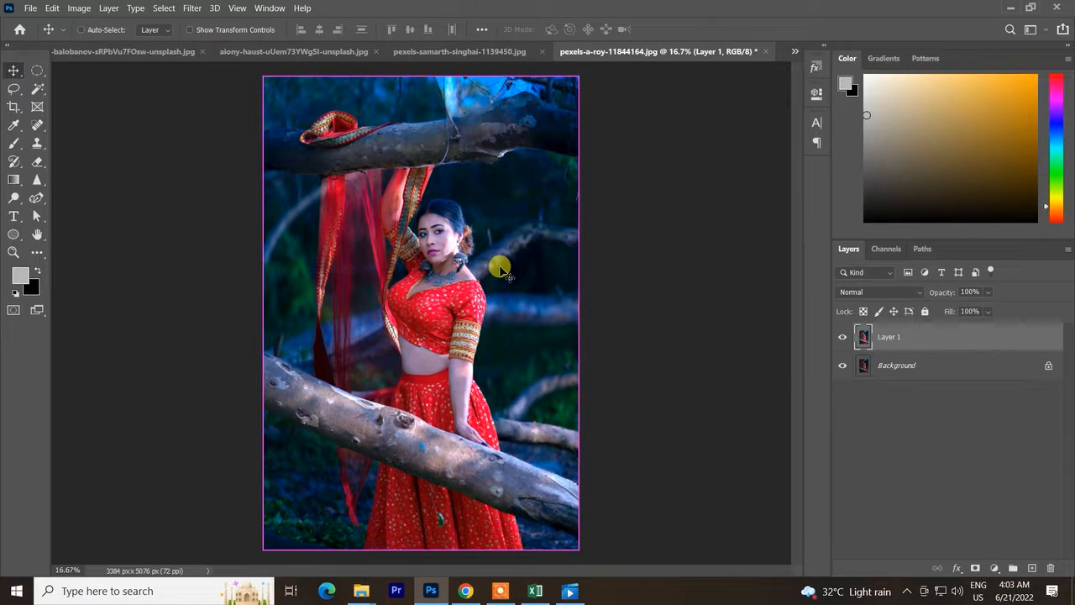
{"action": "key", "text": "ctrl+z"}
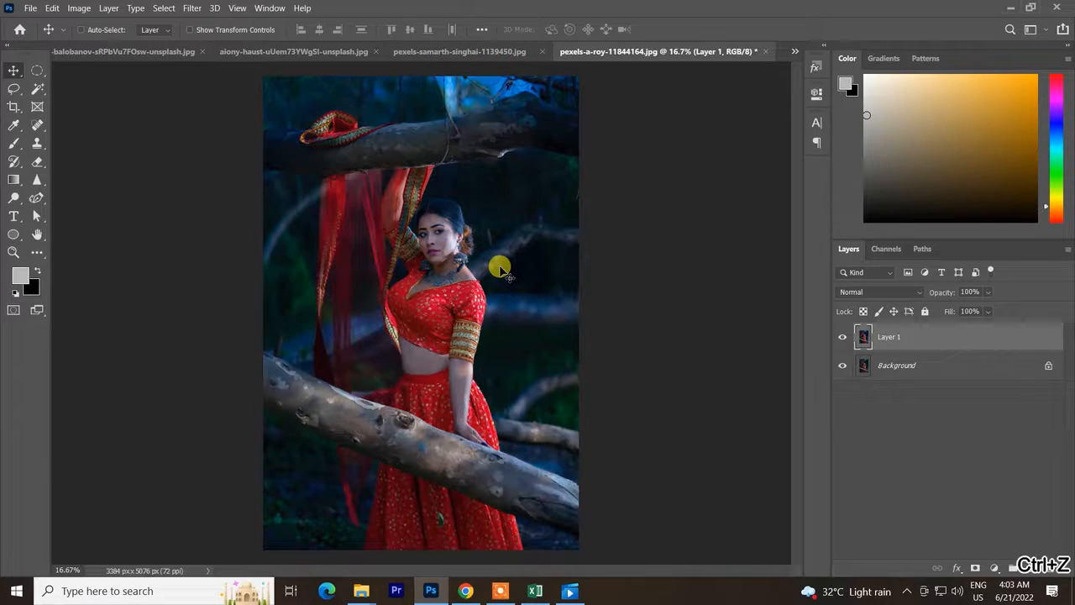
{"action": "key", "text": "ctrl+shift+z"}
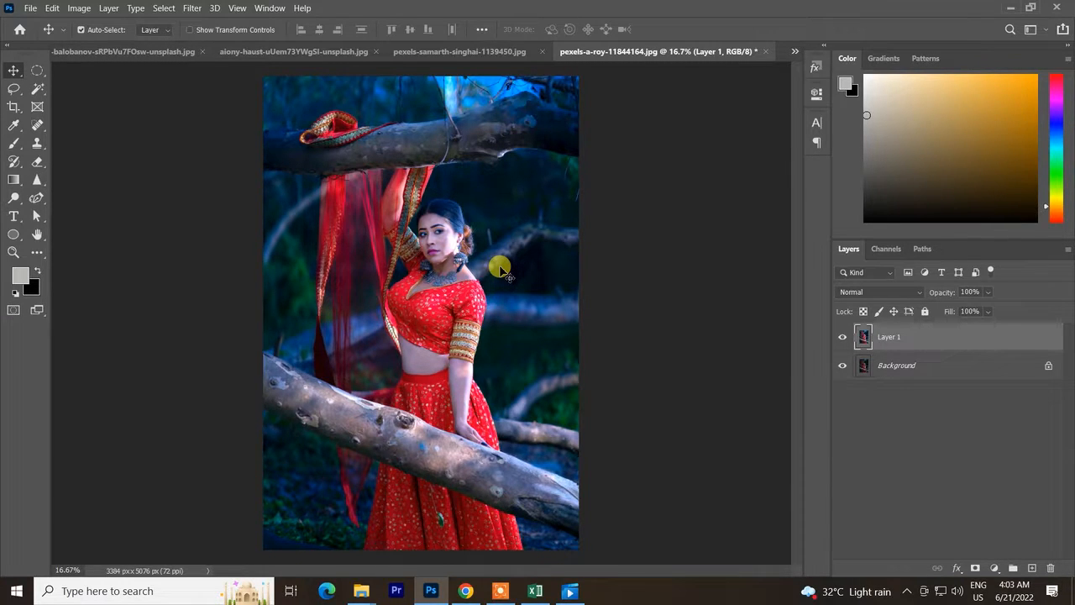
{"action": "left_click", "coordinate": [492, 50]}
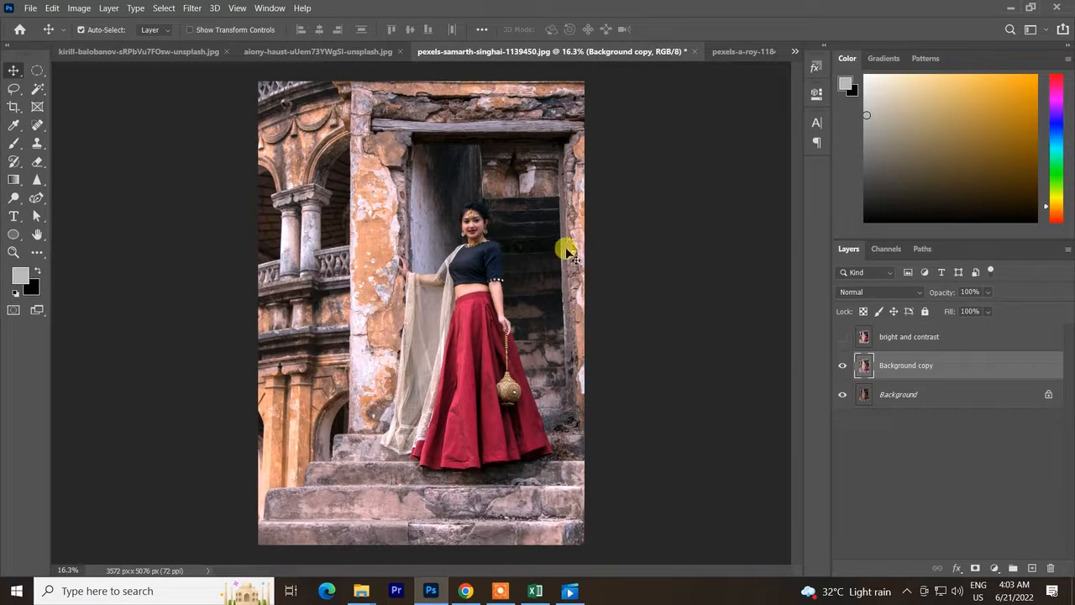